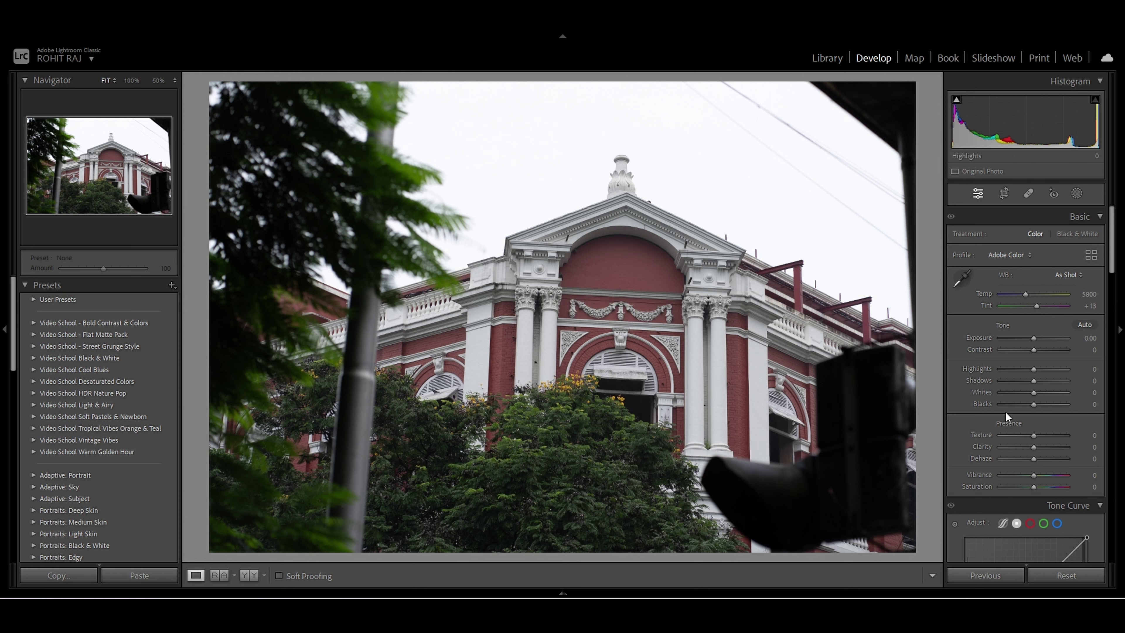
Apply Upright Level in the Transform panel so the building sits level.
scroll(1006, 412, "down", 8)
scroll(1006, 412, "down", 7)
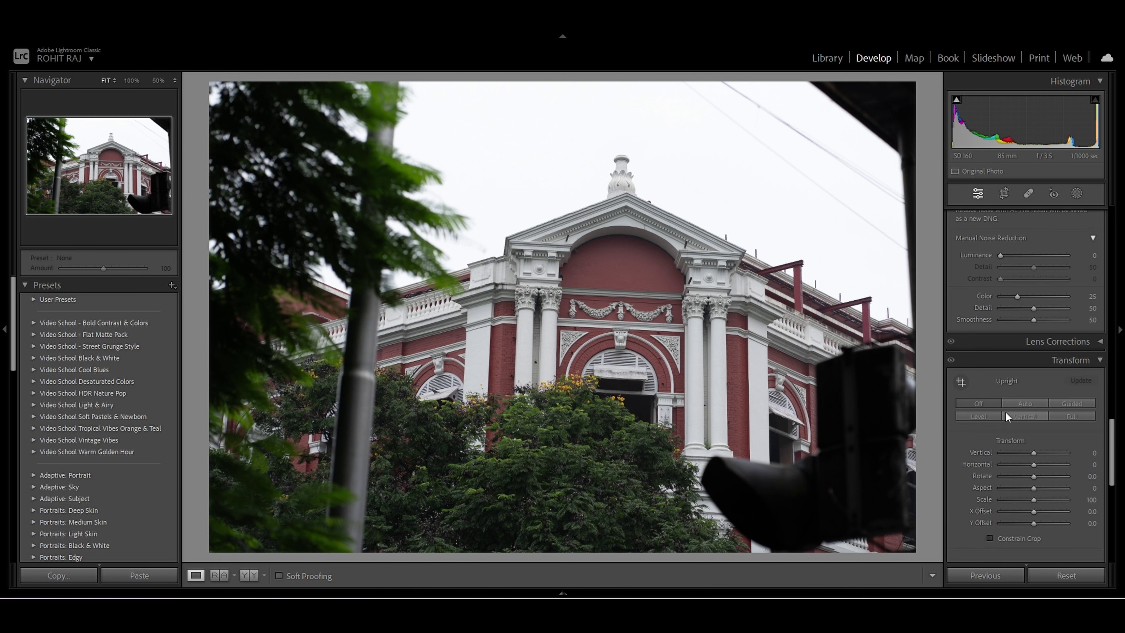
left_click(983, 417)
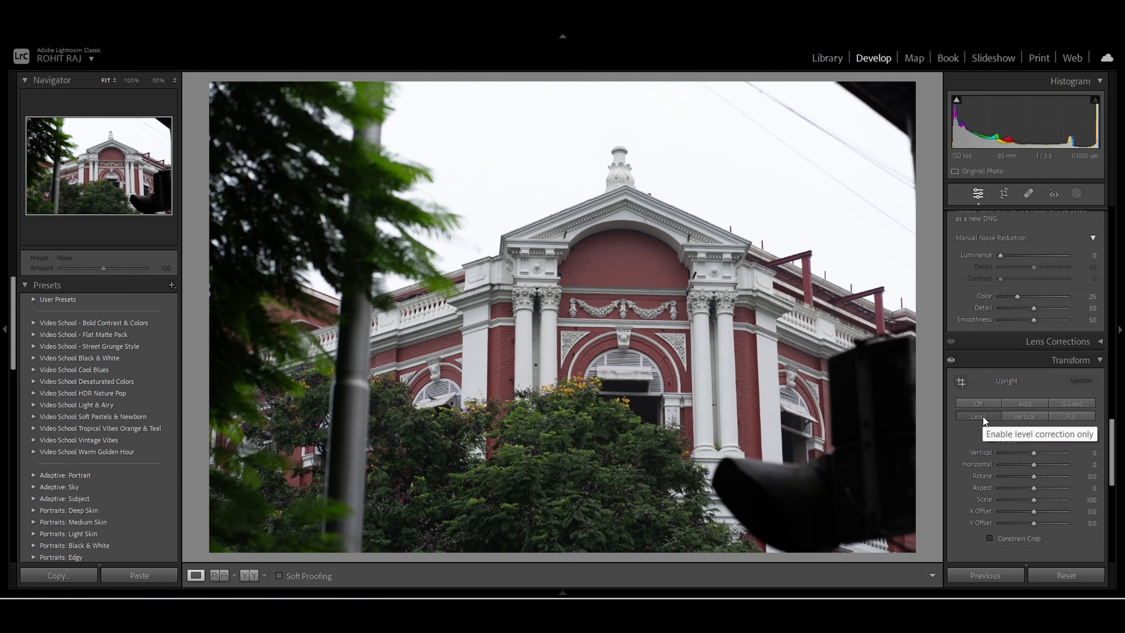
Bring up the Lens Corrections settings for the building photo.
scroll(1048, 329, "down", 5)
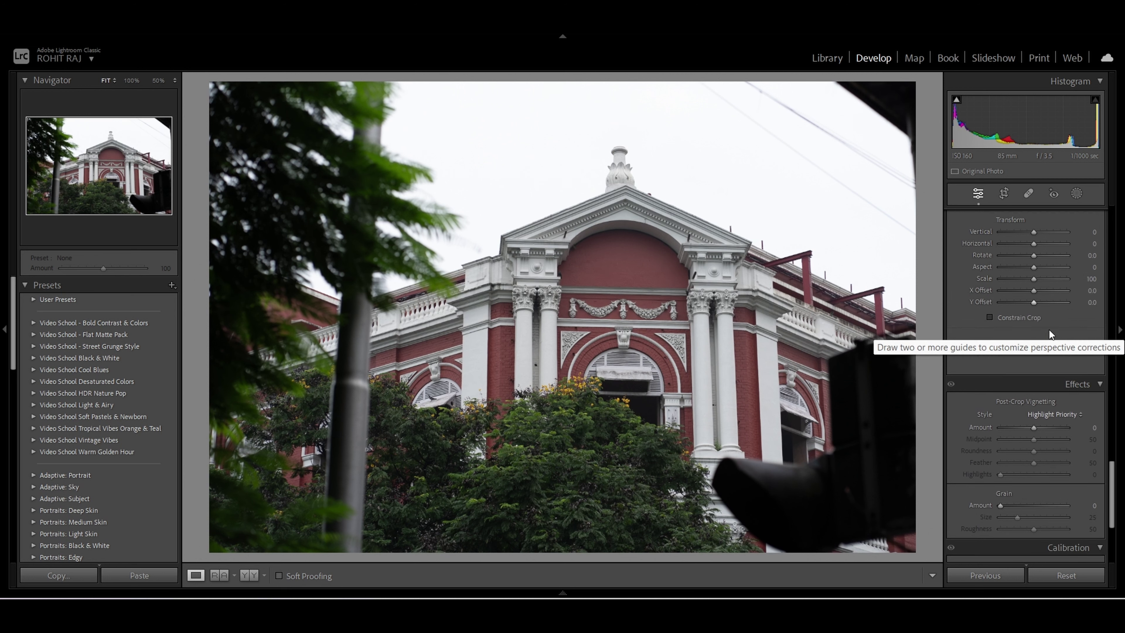
scroll(1048, 329, "up", 10)
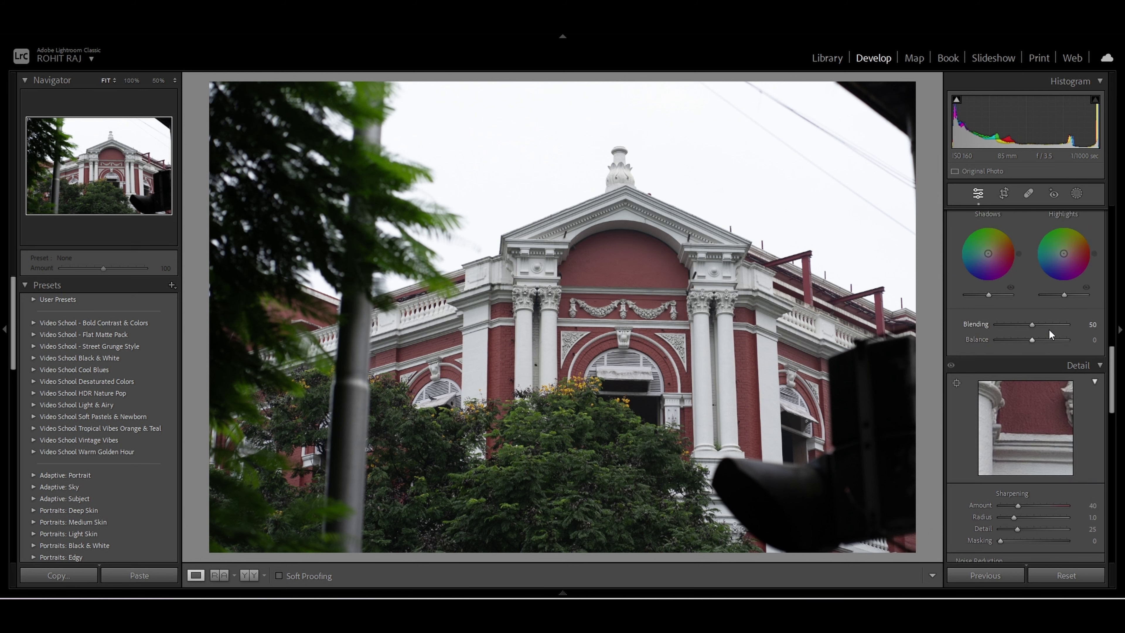
scroll(1049, 330, "up", 5)
scroll(1049, 331, "up", 5)
scroll(1049, 330, "down", 5)
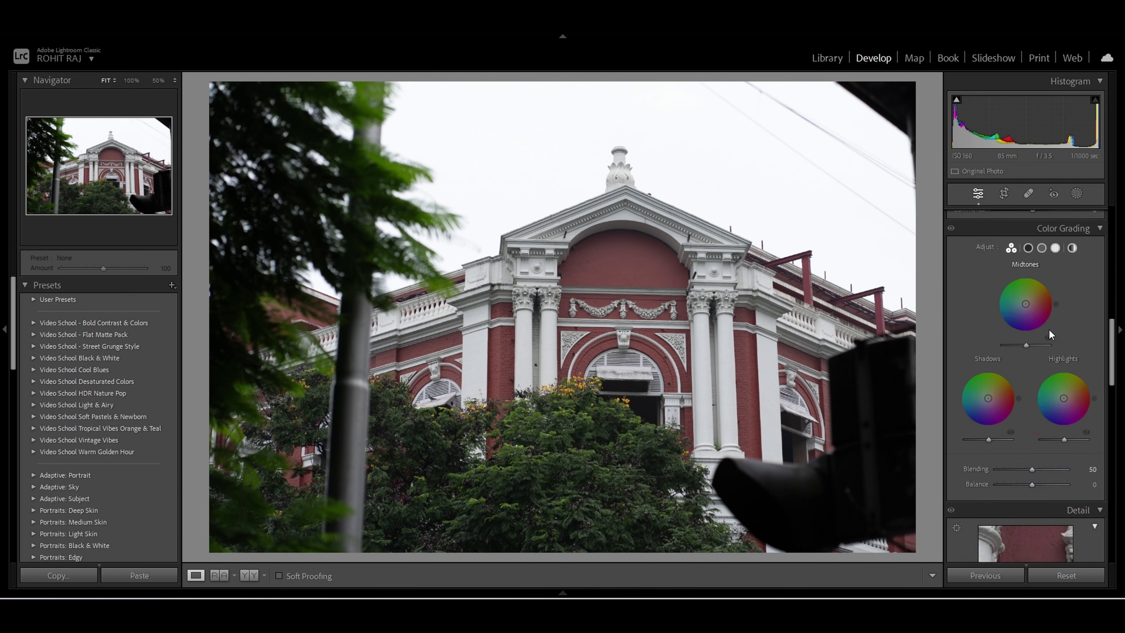
scroll(1051, 334, "down", 10)
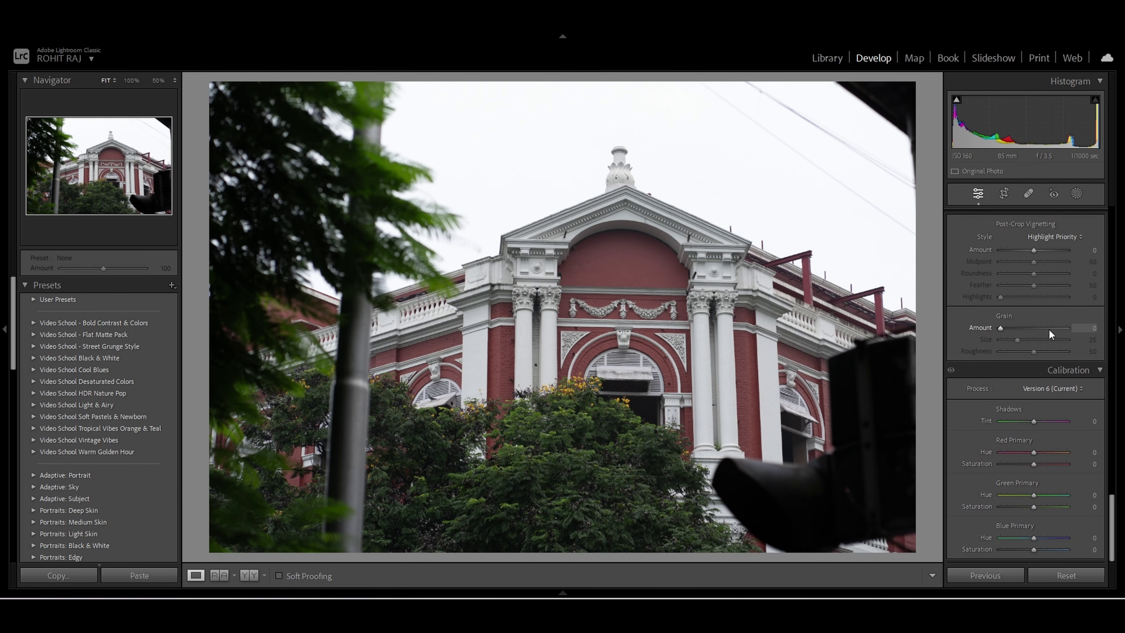
scroll(1050, 330, "up", 4)
scroll(1050, 334, "up", 4)
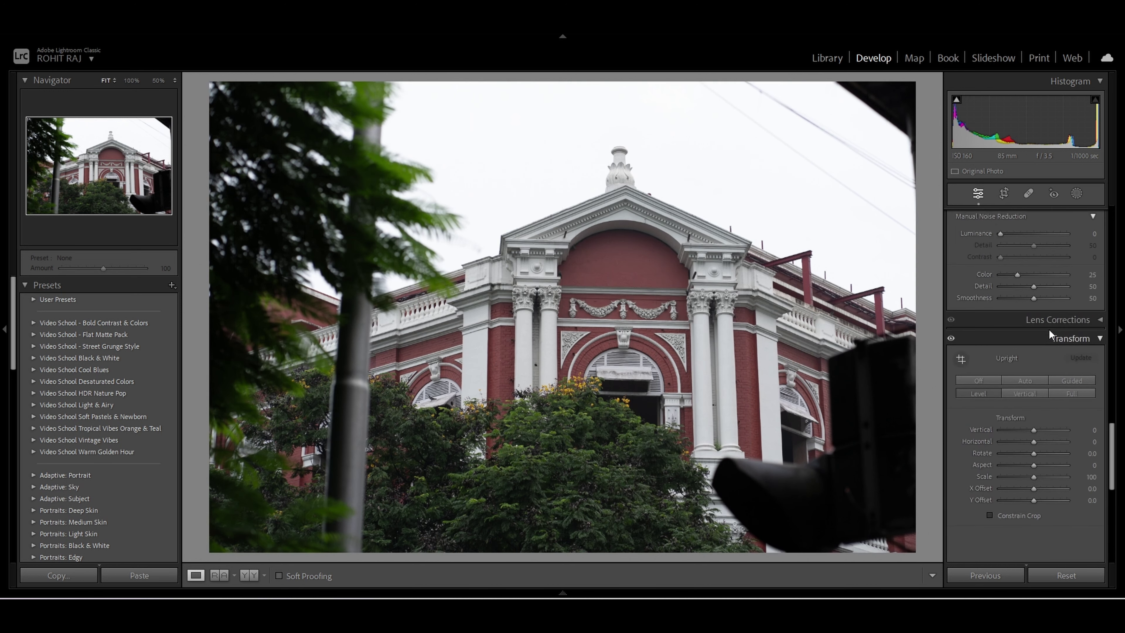
scroll(1050, 335, "up", 1)
left_click(1101, 344)
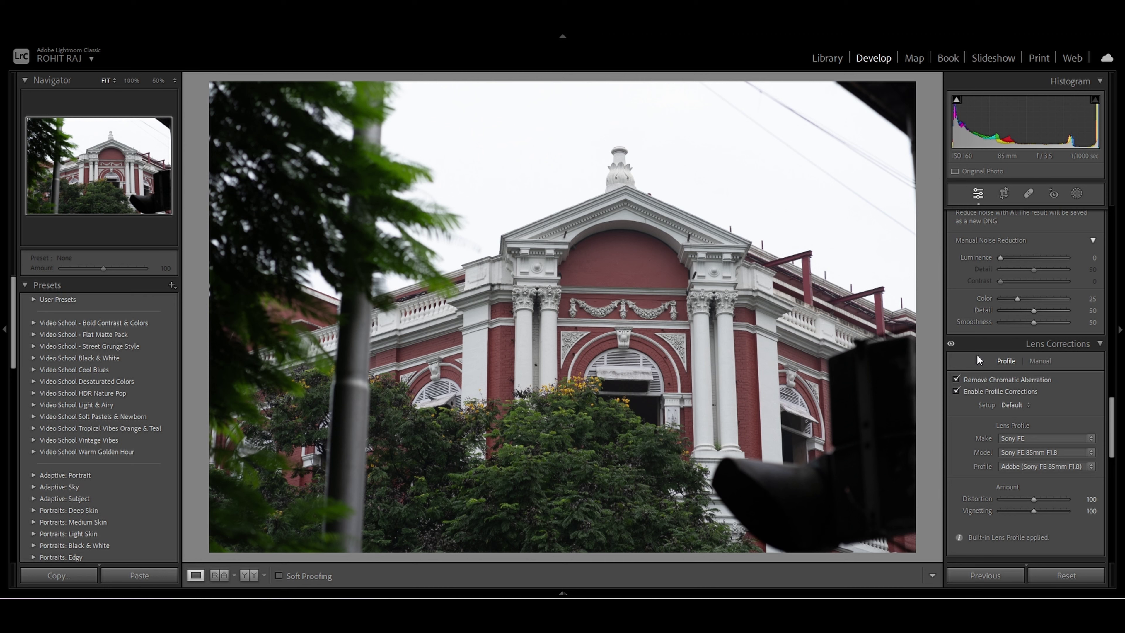
scroll(976, 354, "up", 10)
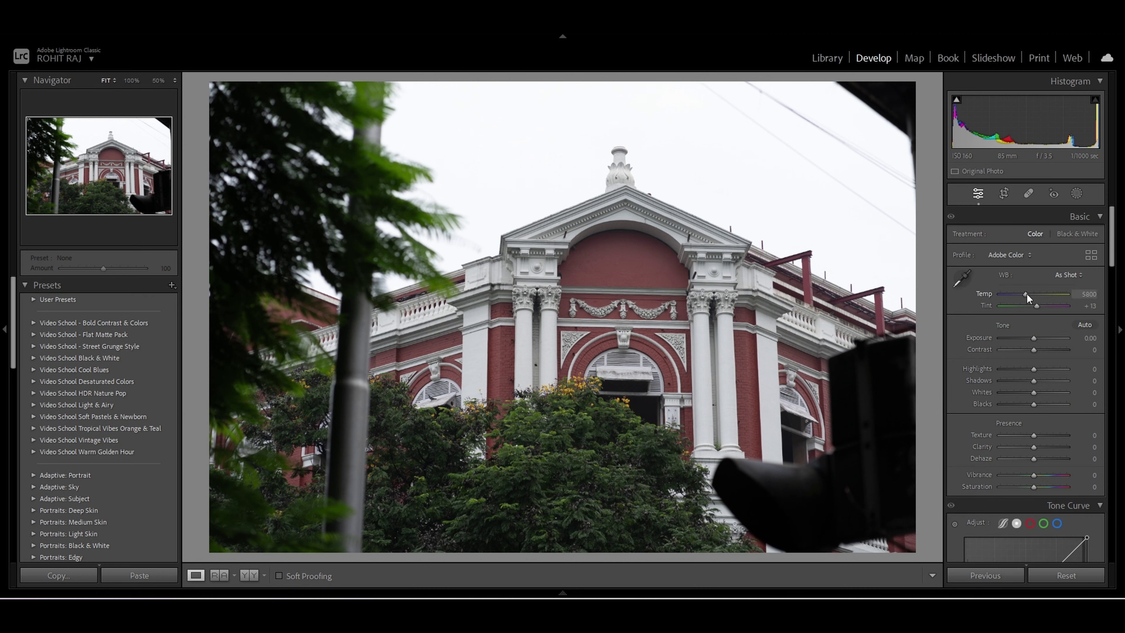
Warm Temp to 6123 K; set Contrast +11, Highlights -44, Shadows +28, Whites +18, Blacks -32.
left_click_drag(1027, 293, 1036, 352)
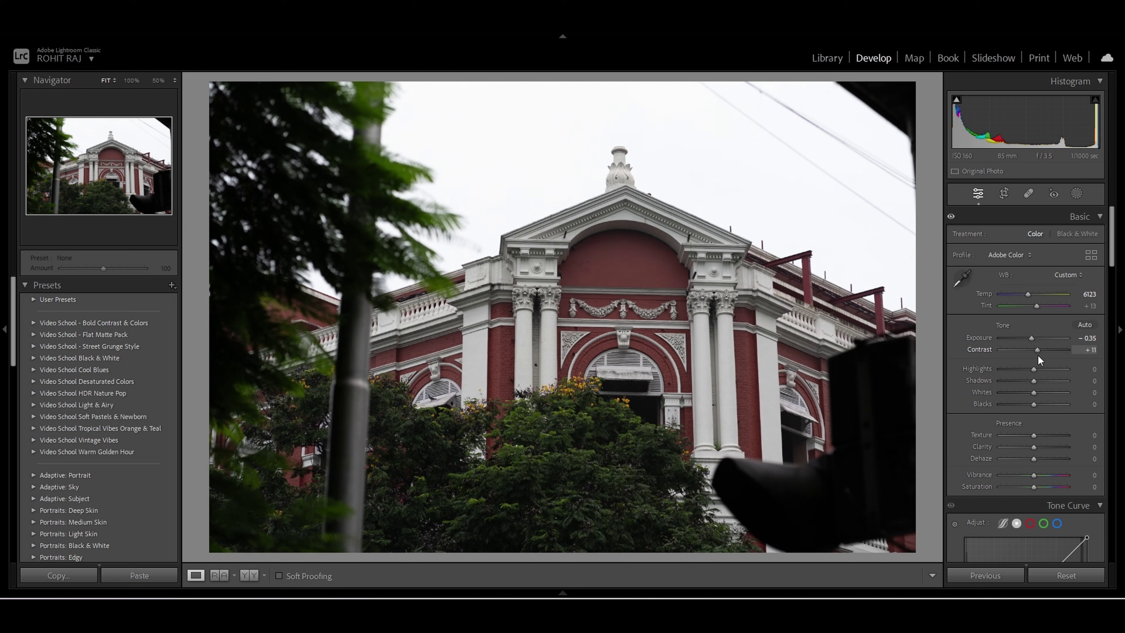
left_click(1038, 354)
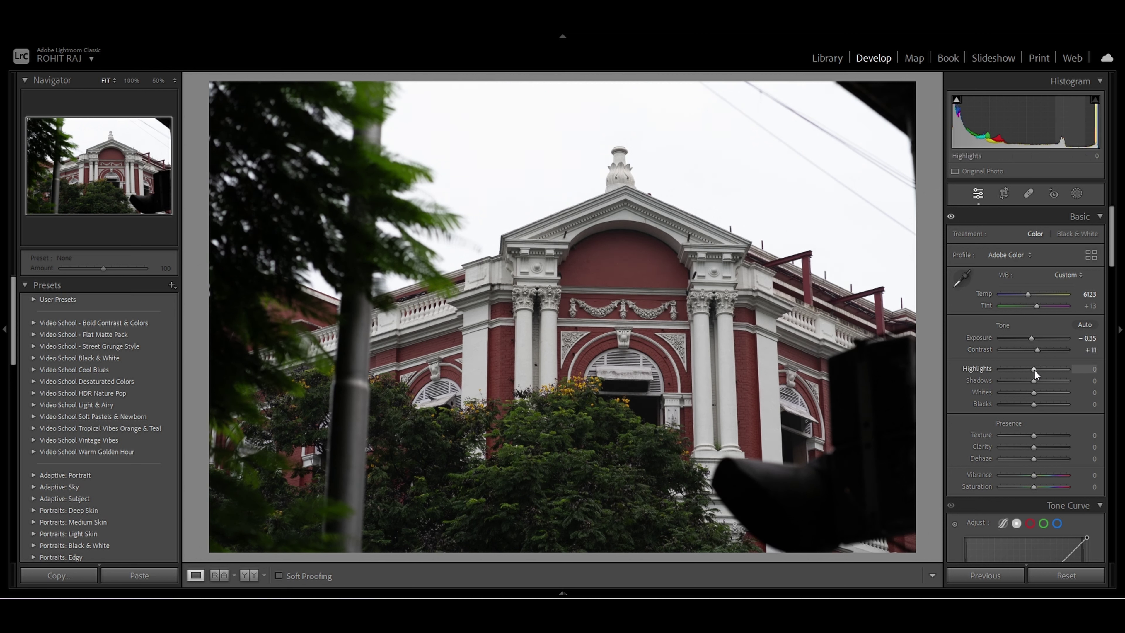
left_click_drag(1034, 369, 999, 369)
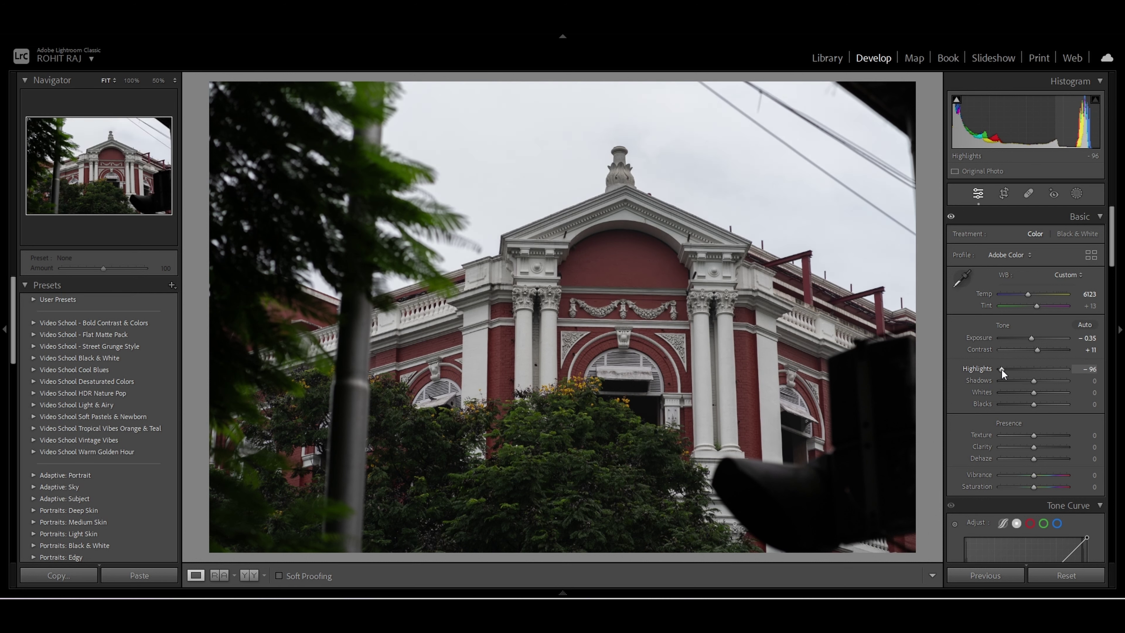
double_click(1001, 370)
left_click_drag(1034, 369, 1017, 368)
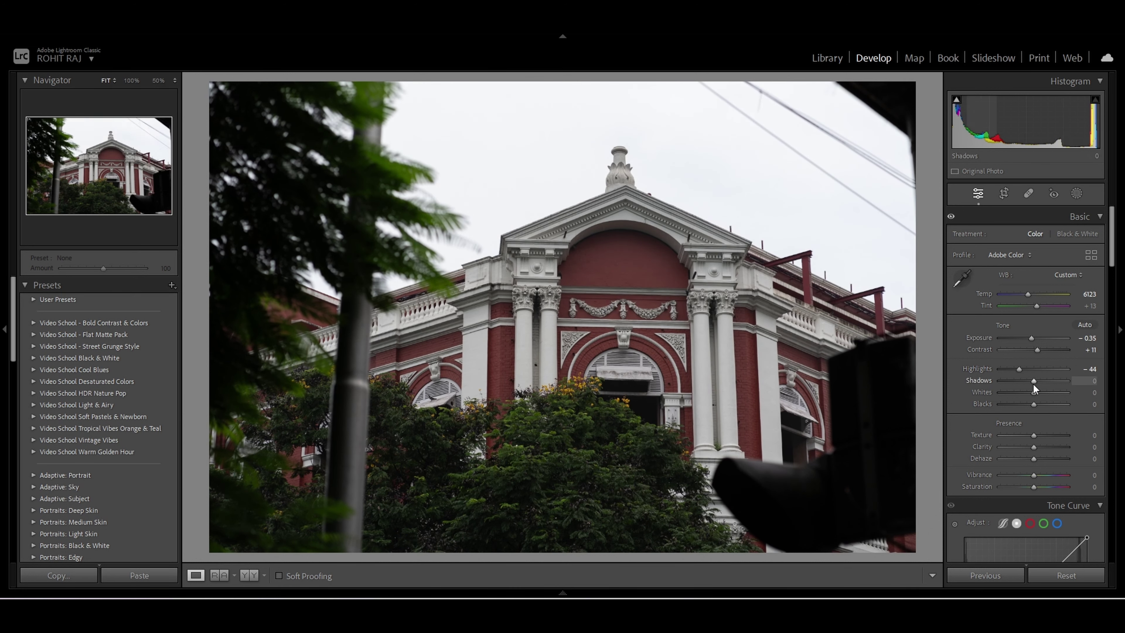
mouse_move(1033, 383)
left_mouse_down()
mouse_move(1023, 382)
mouse_move(1041, 372)
mouse_move(1041, 384)
left_mouse_up()
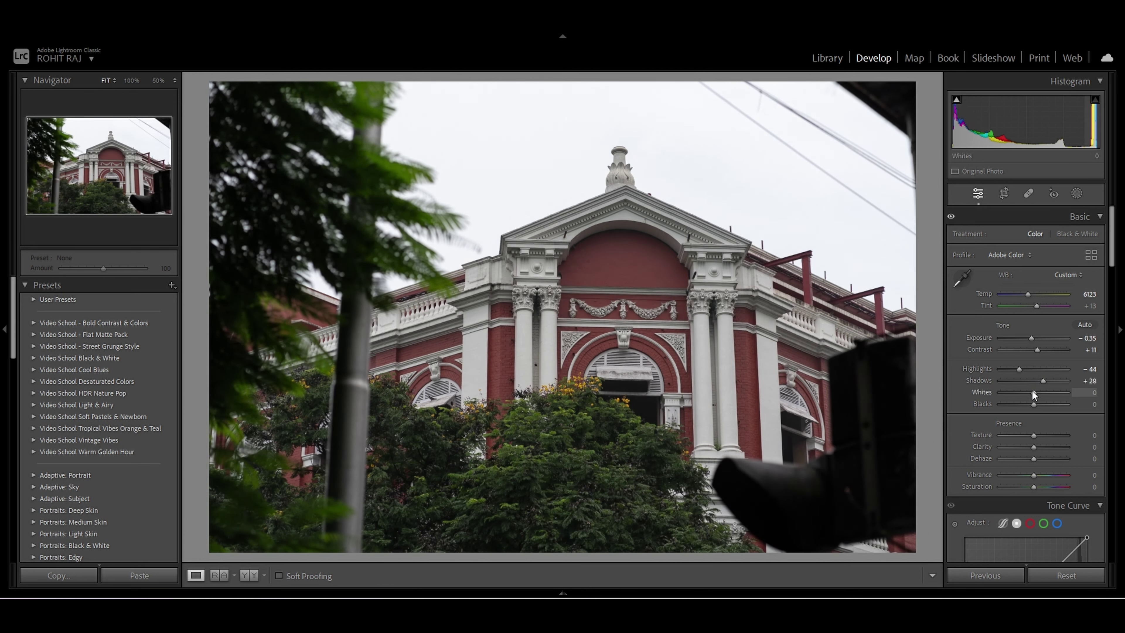
left_click_drag(1034, 394, 1026, 407)
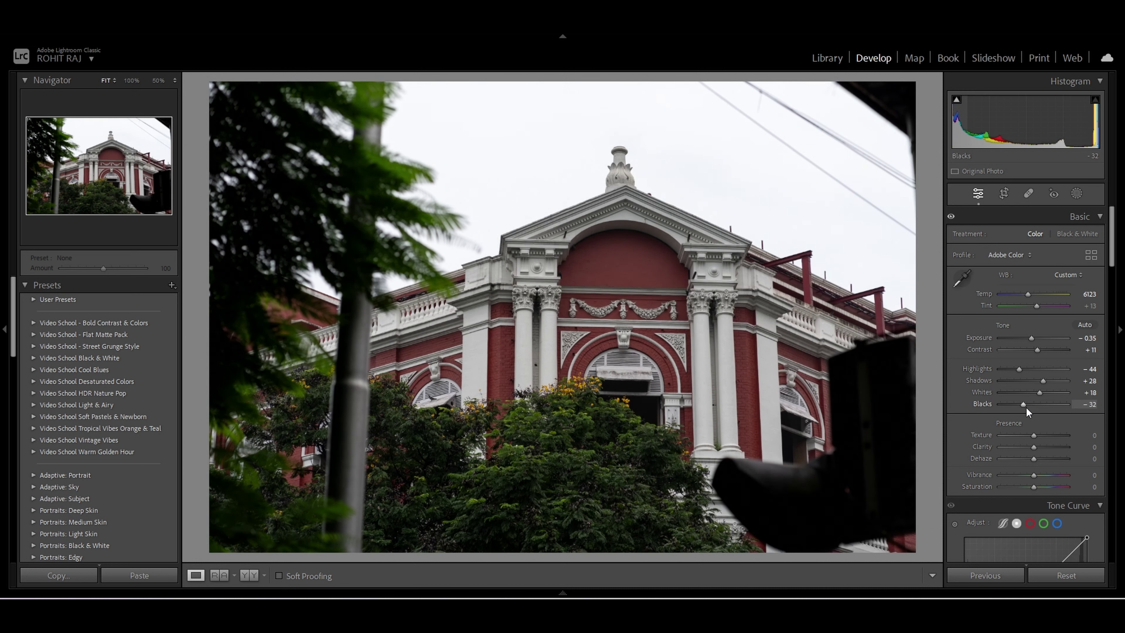
Set Calibration Red Primary Hue to +19 and Blue Primary Hue to -49.
scroll(1044, 429, "down", 5)
scroll(1044, 429, "down", 5)
scroll(1044, 428, "down", 5)
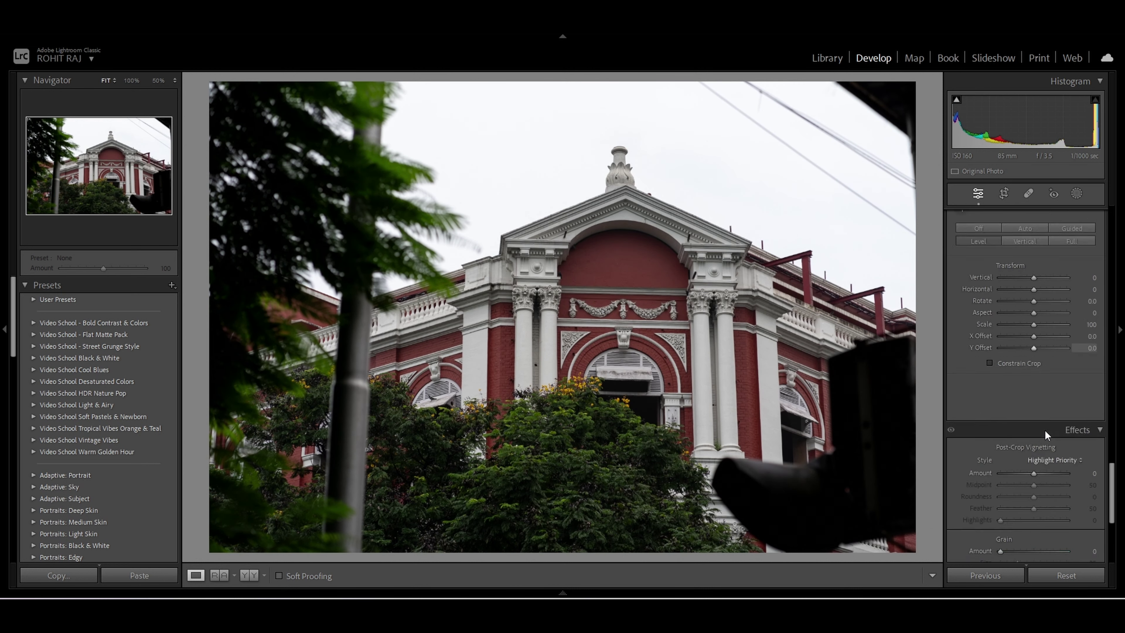
scroll(1043, 429, "down", 5)
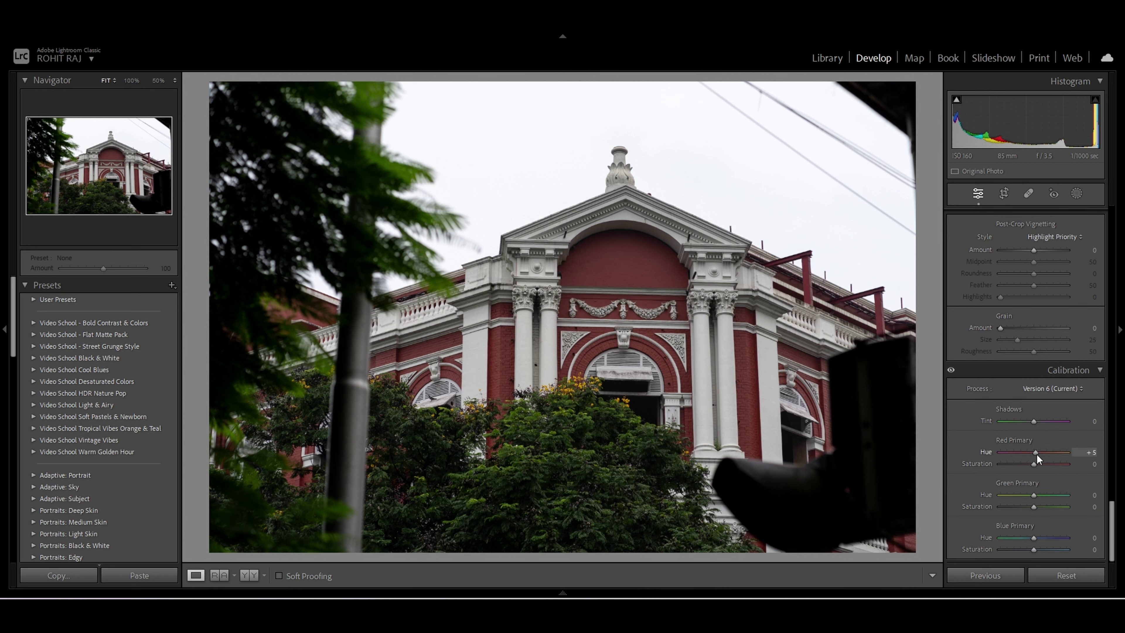
left_click_drag(1035, 454, 1040, 456)
left_click_drag(1032, 541, 1019, 549)
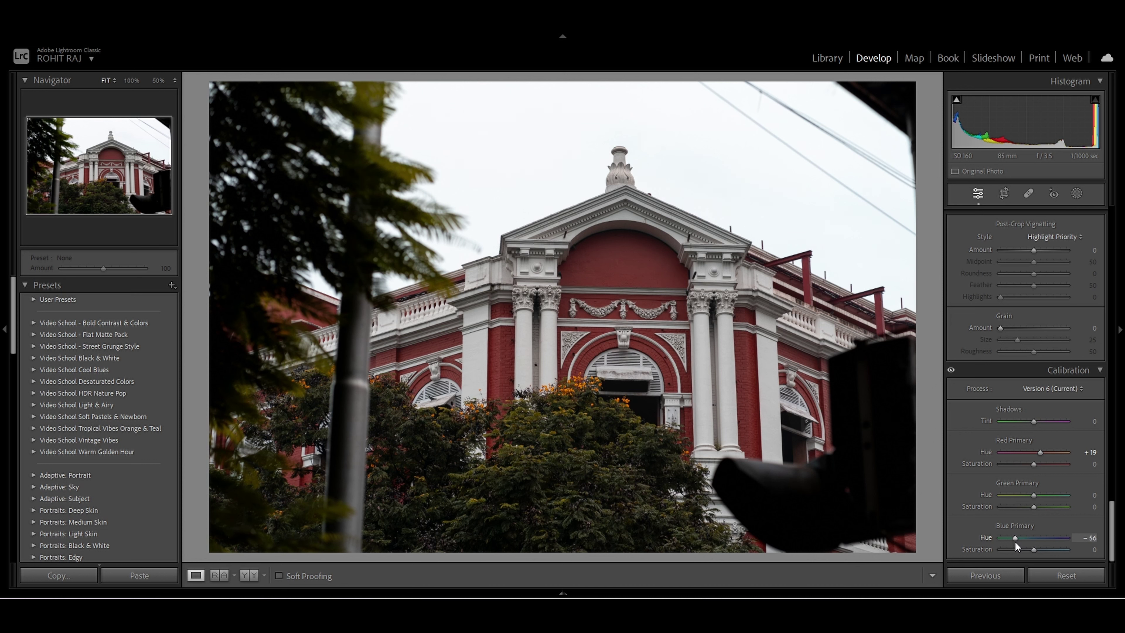
left_click_drag(1016, 537, 1018, 538)
Try negative Green Primary Hue values, then reset Green Primary Hue to zero.
left_click_drag(1036, 498, 1032, 497)
double_click(1032, 498)
left_click_drag(1035, 498, 1031, 499)
double_click(1032, 498)
Set Vibrance to +19 in the Basic Presence section and bring up HSL/Color.
scroll(1018, 419, "up", 3)
scroll(1017, 420, "up", 3)
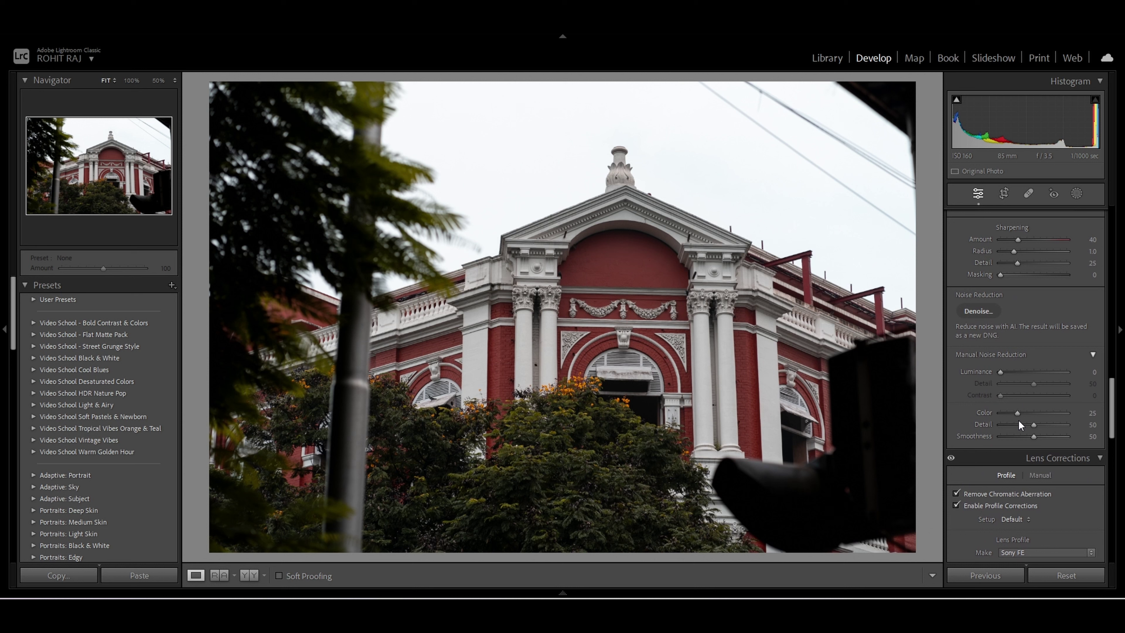
scroll(1017, 419, "up", 2)
scroll(1018, 419, "up", 3)
scroll(1018, 420, "up", 3)
scroll(1017, 419, "up", 2)
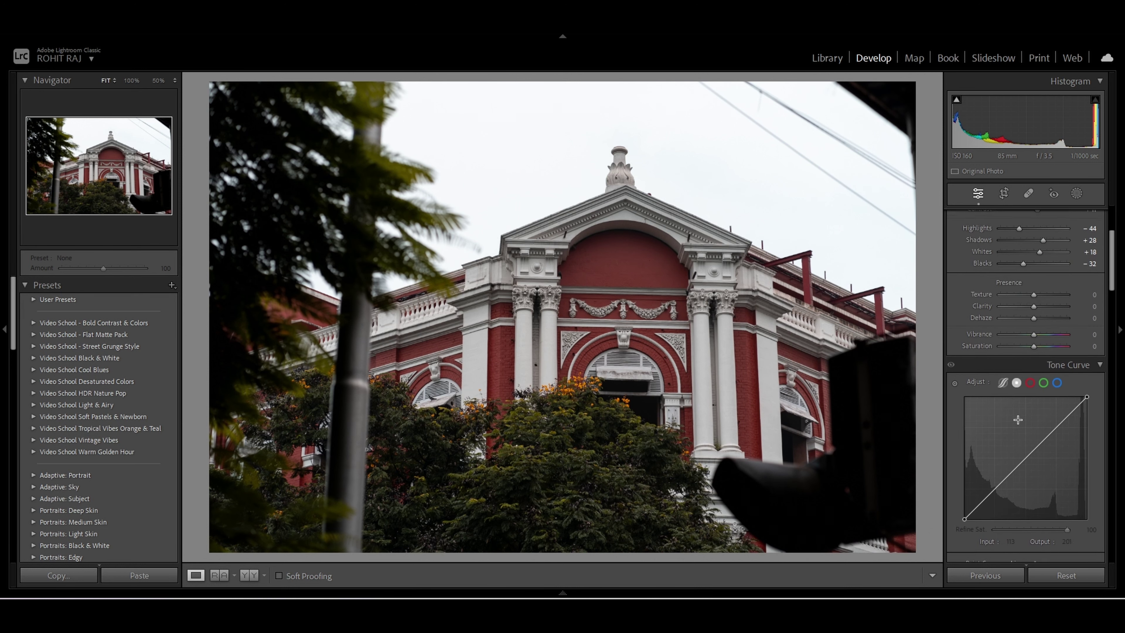
scroll(1017, 420, "up", 2)
scroll(1017, 419, "up", 1)
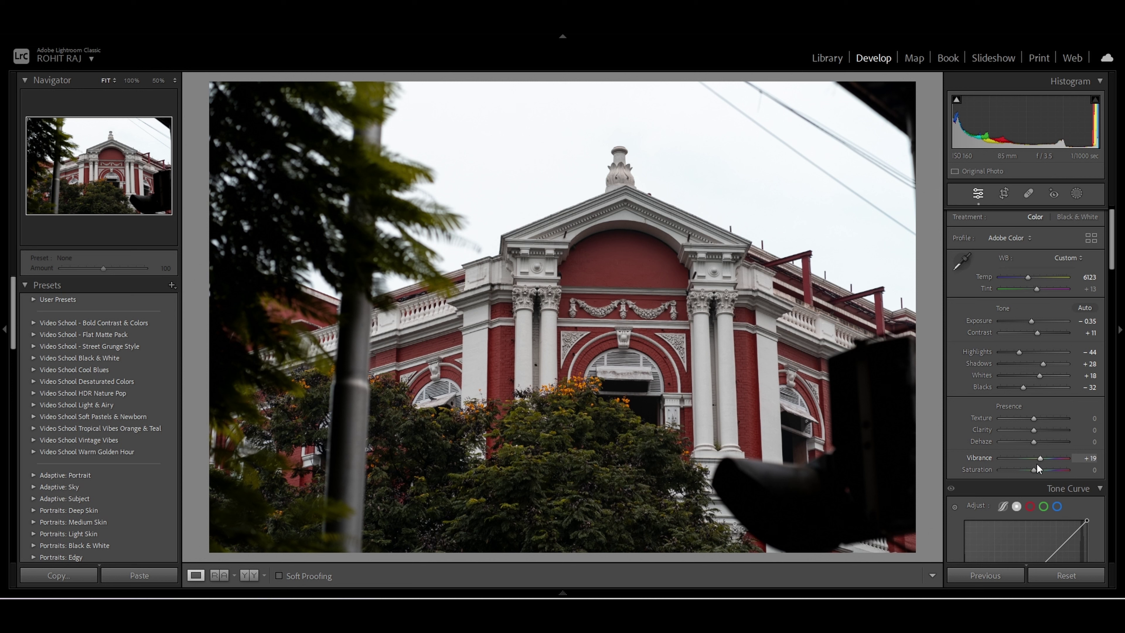
scroll(1041, 475, "down", 10)
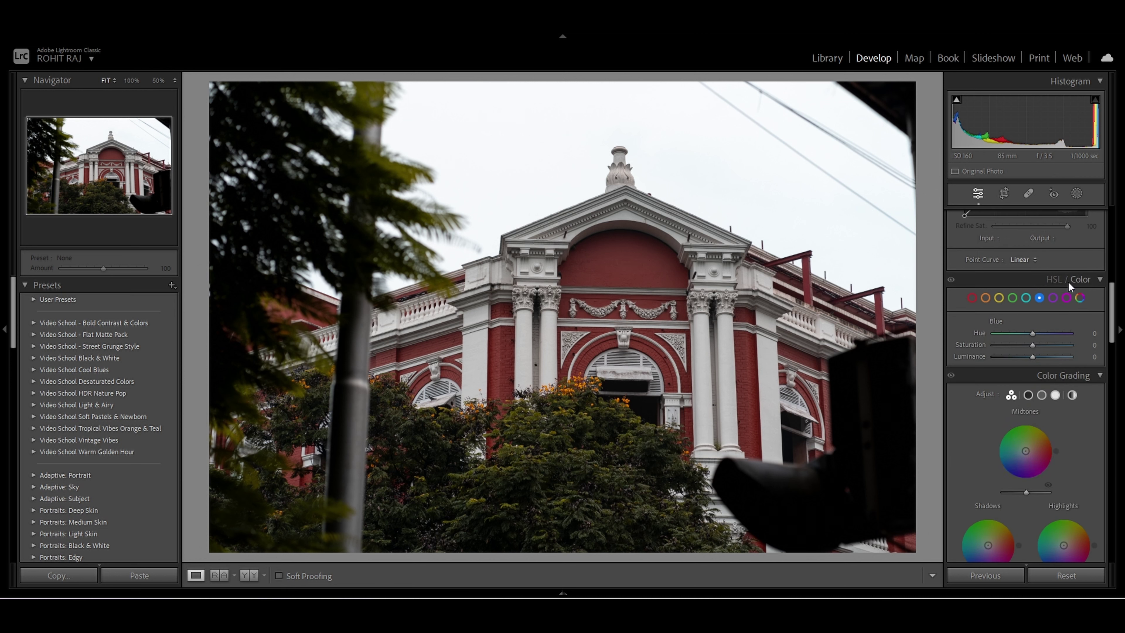
left_click(1082, 282)
In HSL, set Red hue -27, Yellow hue -52 and Blue hue -30, leaving Orange at zero.
left_click(1053, 278)
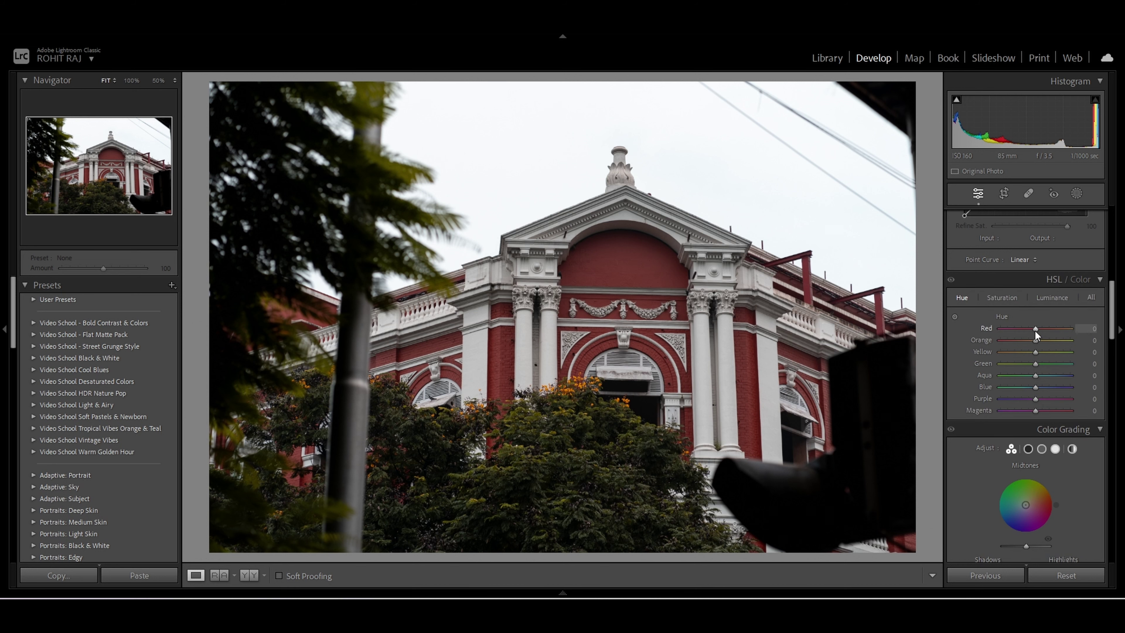
left_click_drag(1036, 331, 1023, 328)
left_click_drag(1016, 357, 1018, 355)
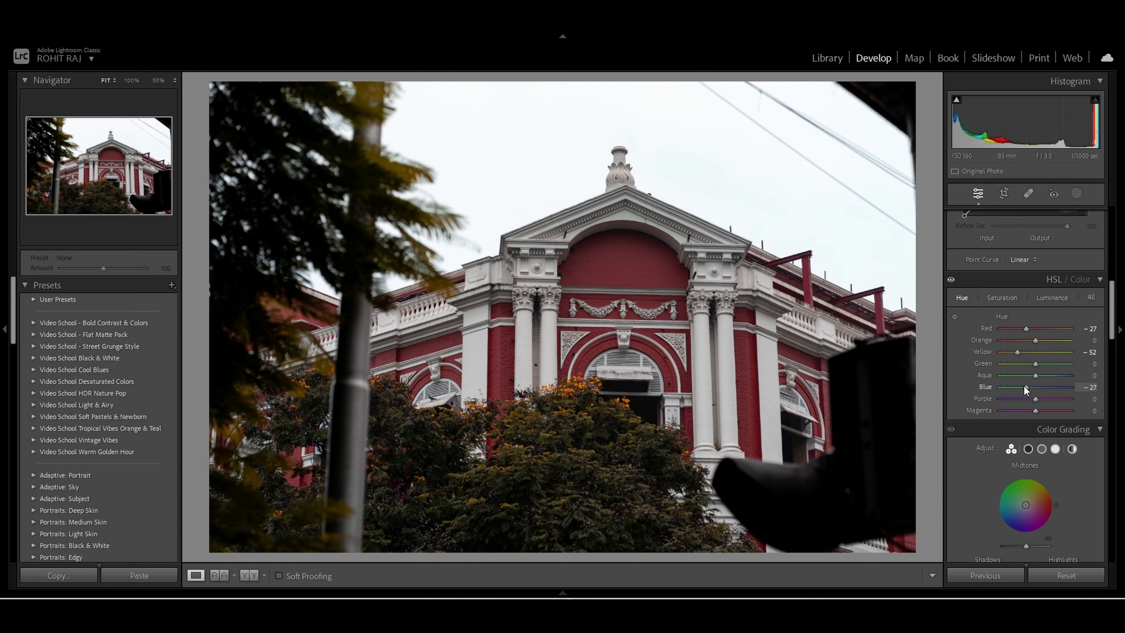
left_click_drag(1034, 387, 1018, 387)
left_click_drag(1018, 387, 1026, 389)
mouse_move(1037, 340)
left_mouse_down()
mouse_move(1048, 349)
mouse_move(1011, 345)
left_mouse_up()
double_click(1010, 342)
Raise Yellow luminance to +22, resetting trial Aqua, Green and Blue luminance changes.
left_click(1050, 299)
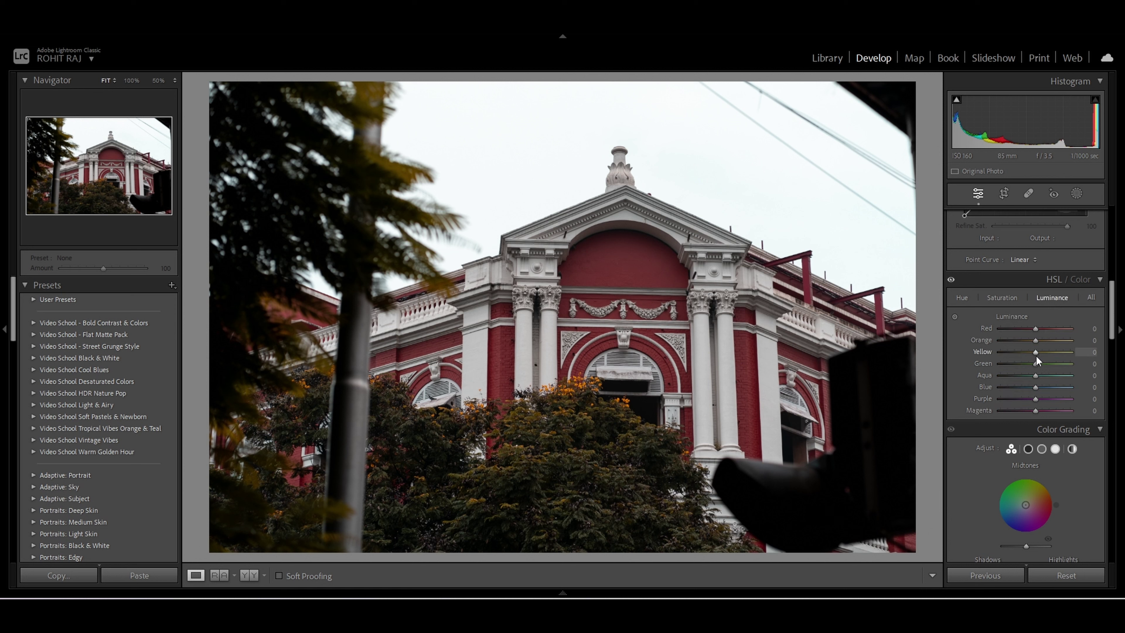
left_click_drag(1036, 355, 1042, 361)
left_click_drag(1037, 376, 1045, 377)
double_click(1042, 376)
left_click_drag(1036, 363, 1020, 365)
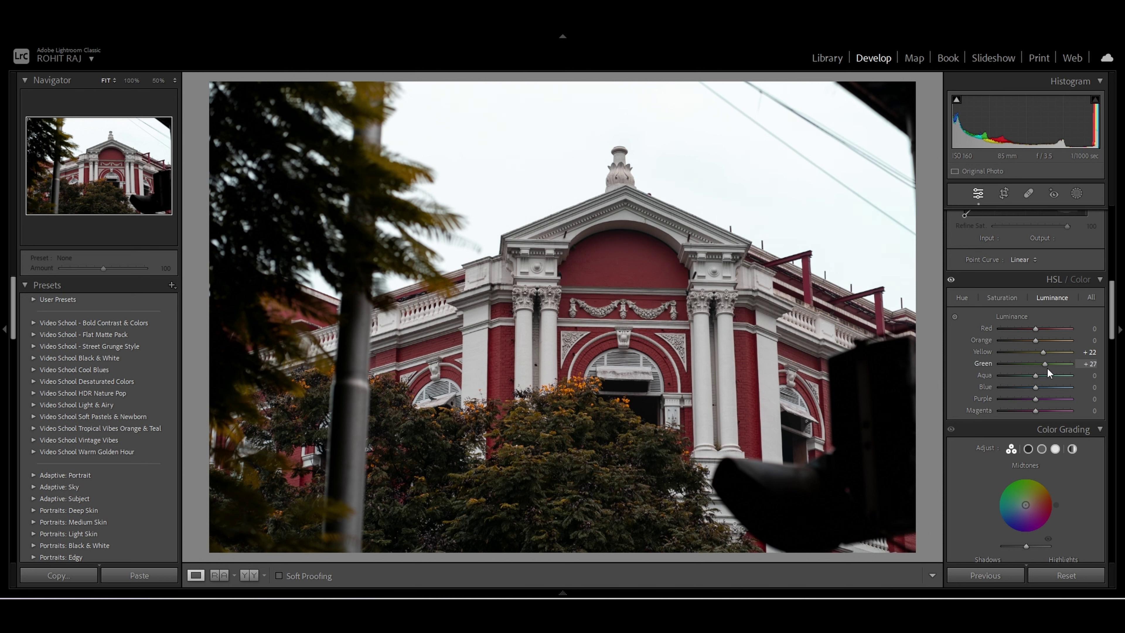
double_click(1018, 364)
left_click_drag(1036, 388, 1019, 390)
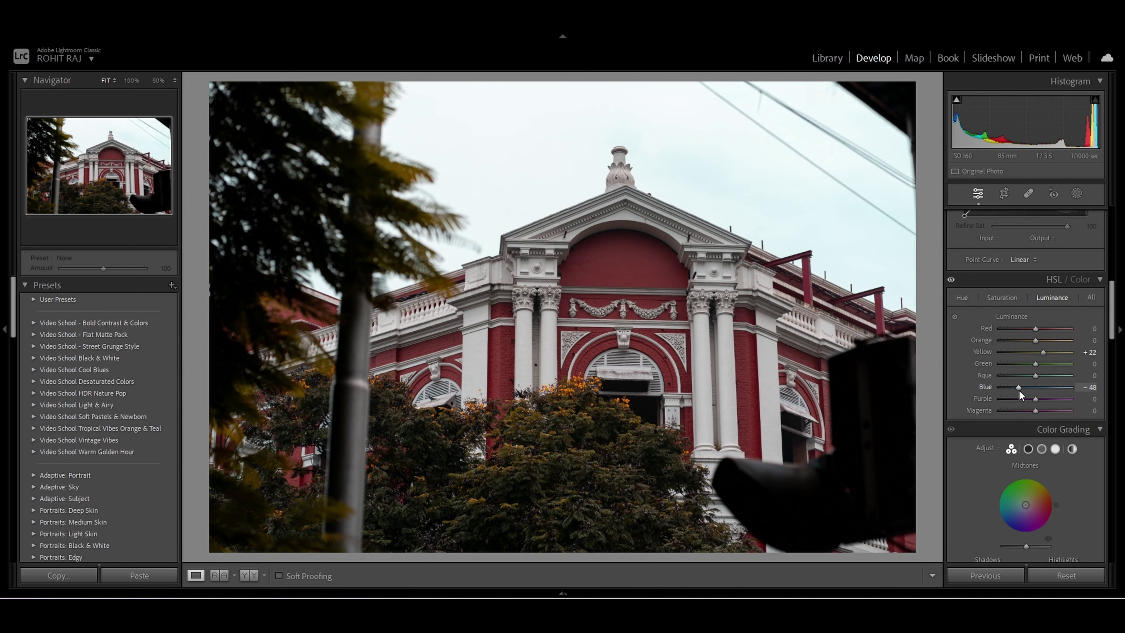
double_click(1019, 390)
Add highlight and shadow points to the Tone Curve and shape a gentle S-curve.
scroll(1002, 301, "up", 5)
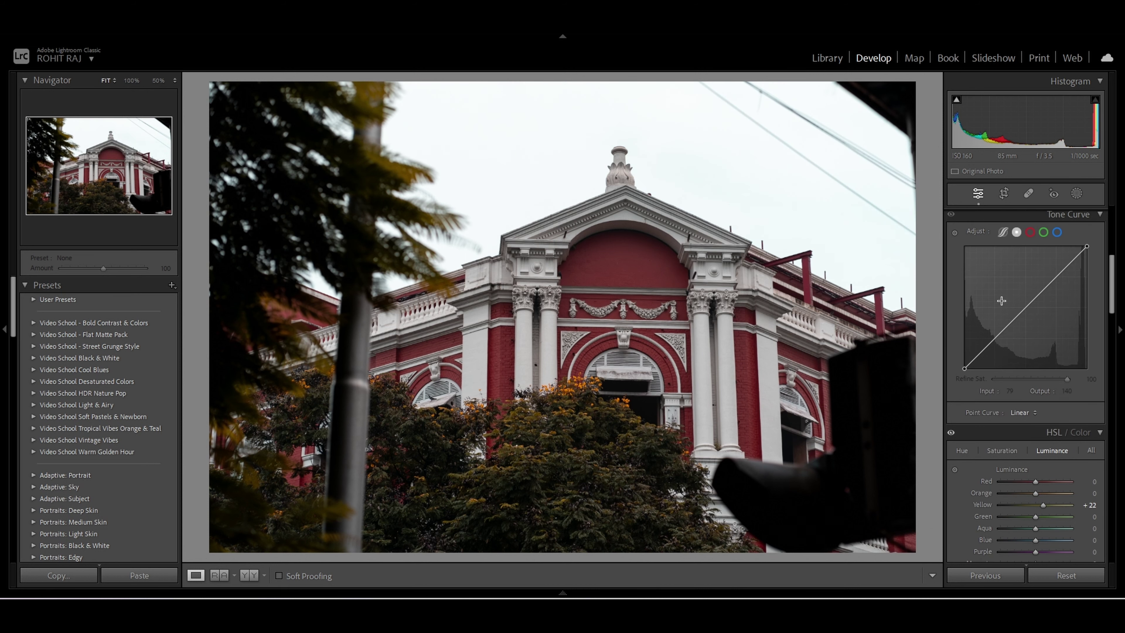
left_click(1057, 275)
left_click_drag(1058, 280, 1087, 248)
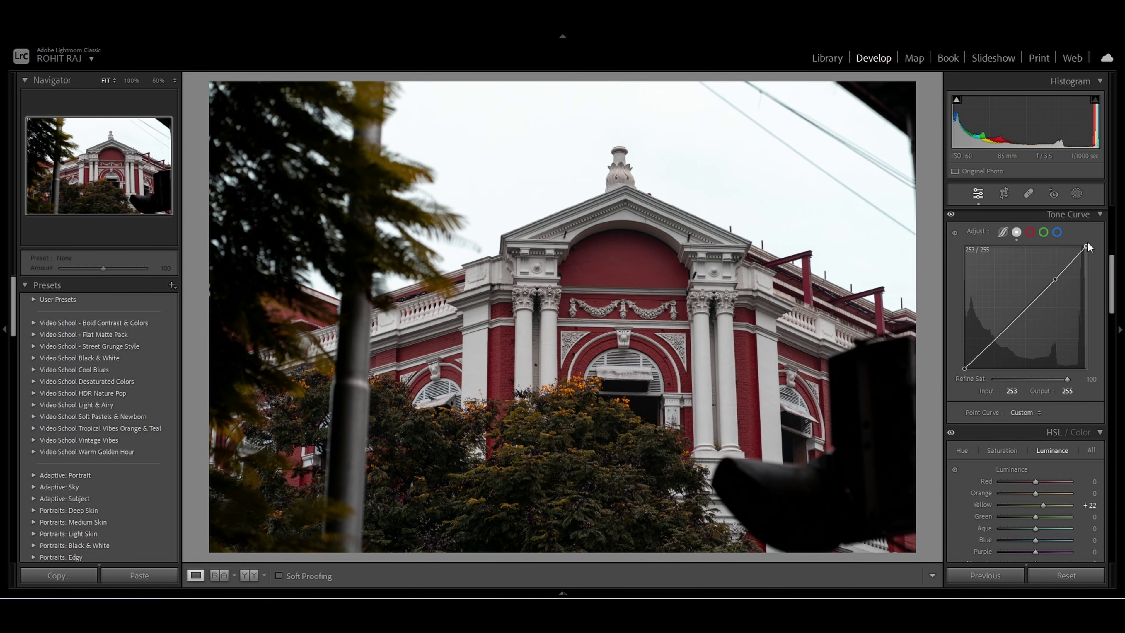
left_click(996, 338)
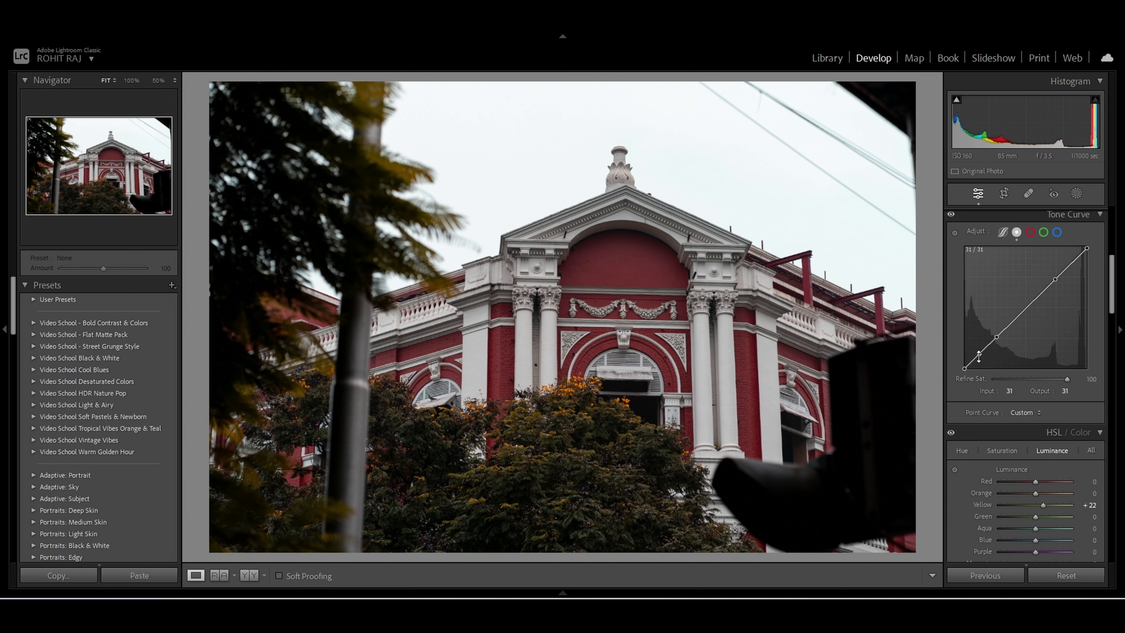
left_click_drag(964, 368, 966, 366)
left_click_drag(1056, 279, 1057, 281)
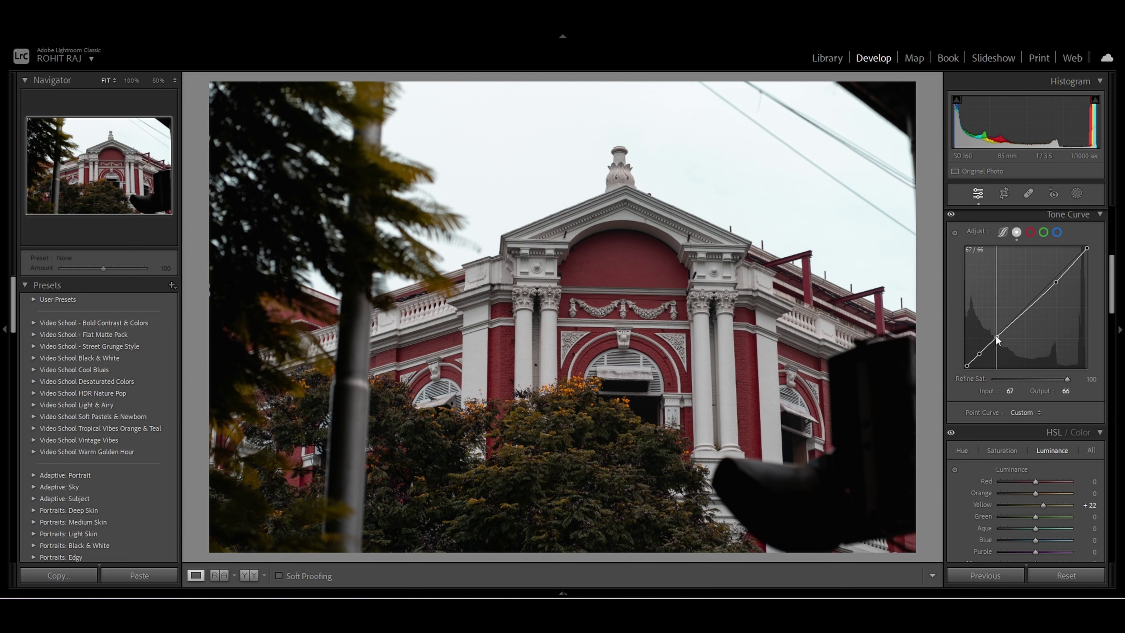
left_click_drag(996, 337, 999, 339)
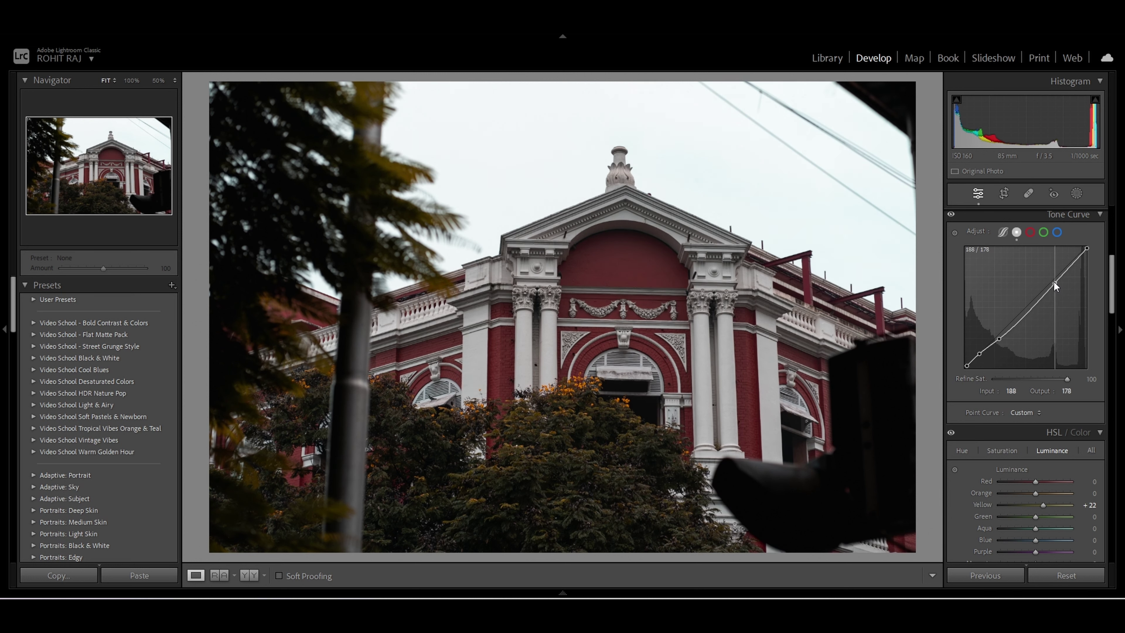
left_click_drag(1054, 282, 1052, 281)
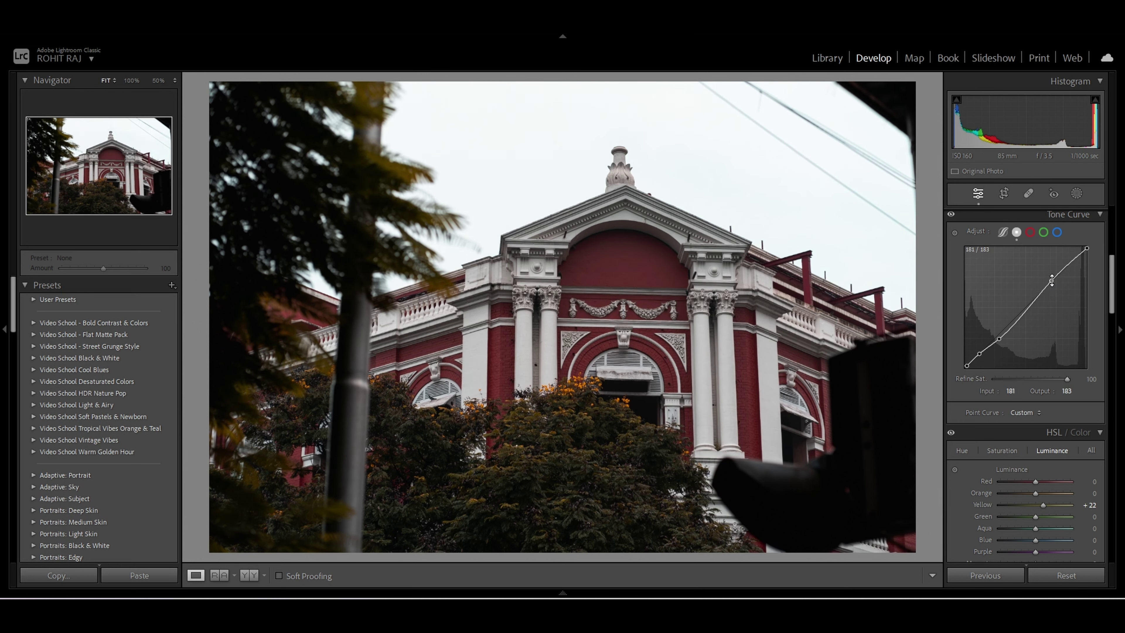
Compare with the curve toggled off, then reposition the shadow point to 54 in, 47 out.
left_click(951, 215)
left_click(951, 215)
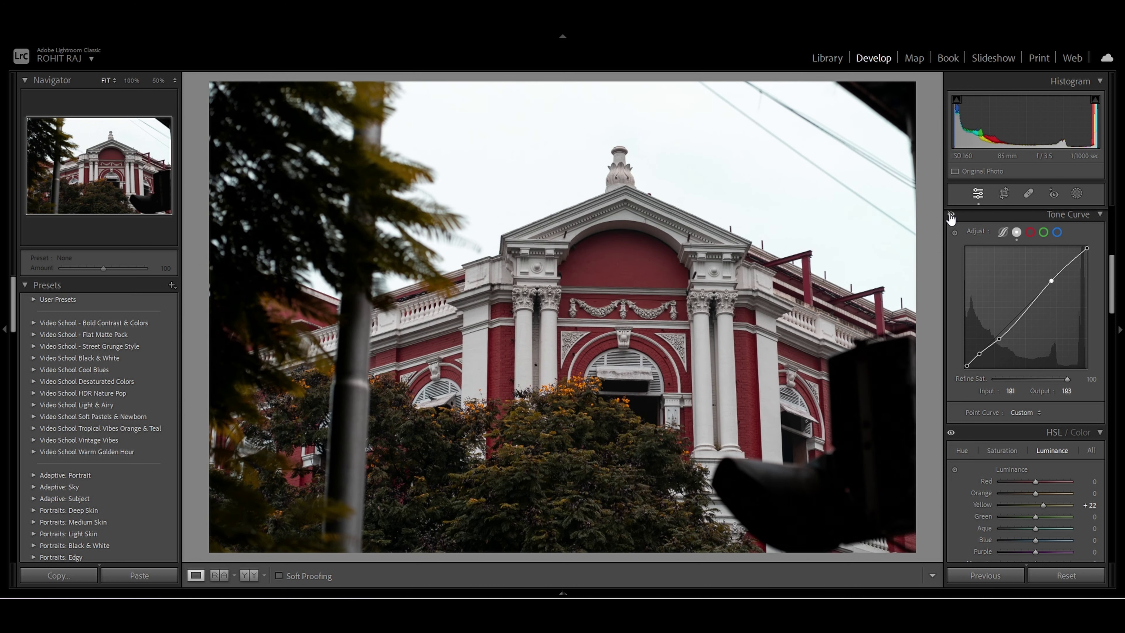
left_click(951, 215)
left_click(951, 215)
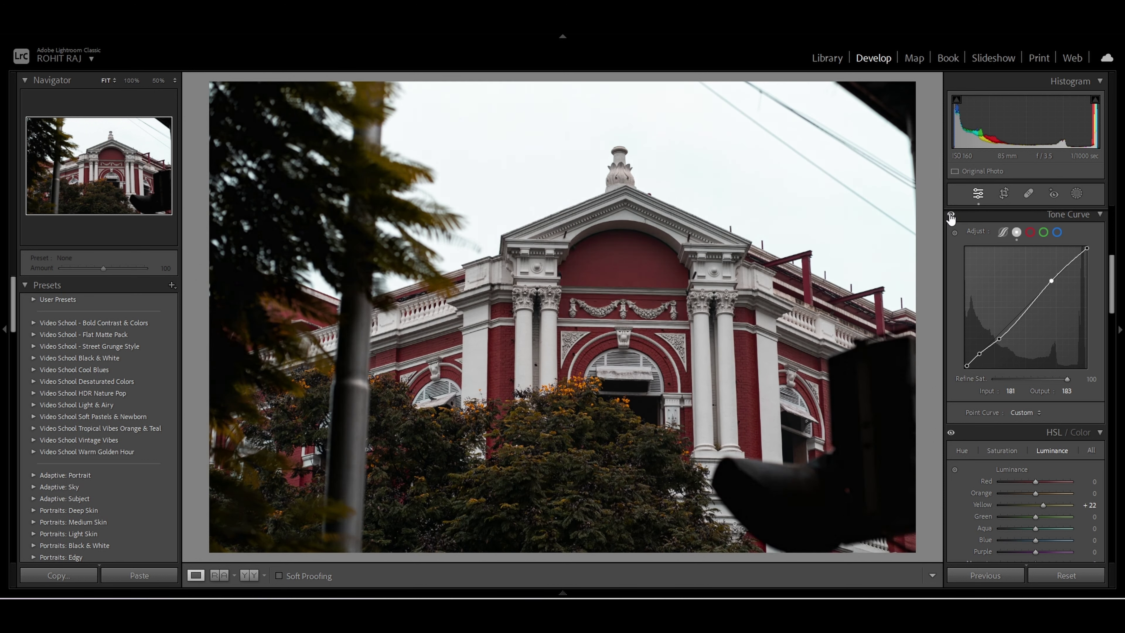
double_click(999, 339)
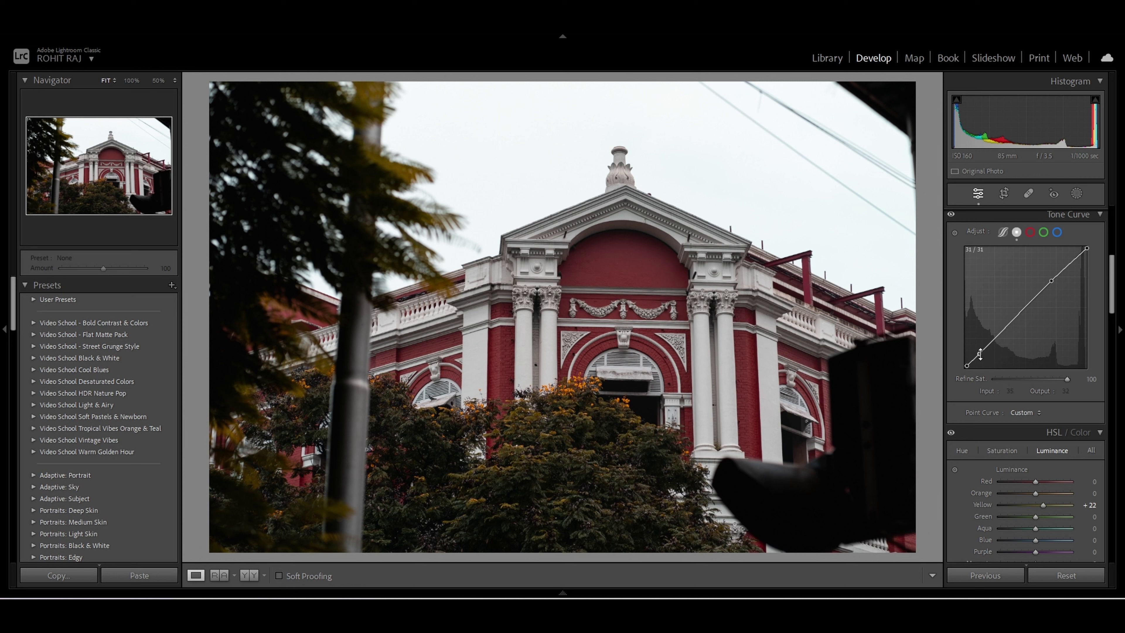
left_click_drag(979, 354, 990, 346)
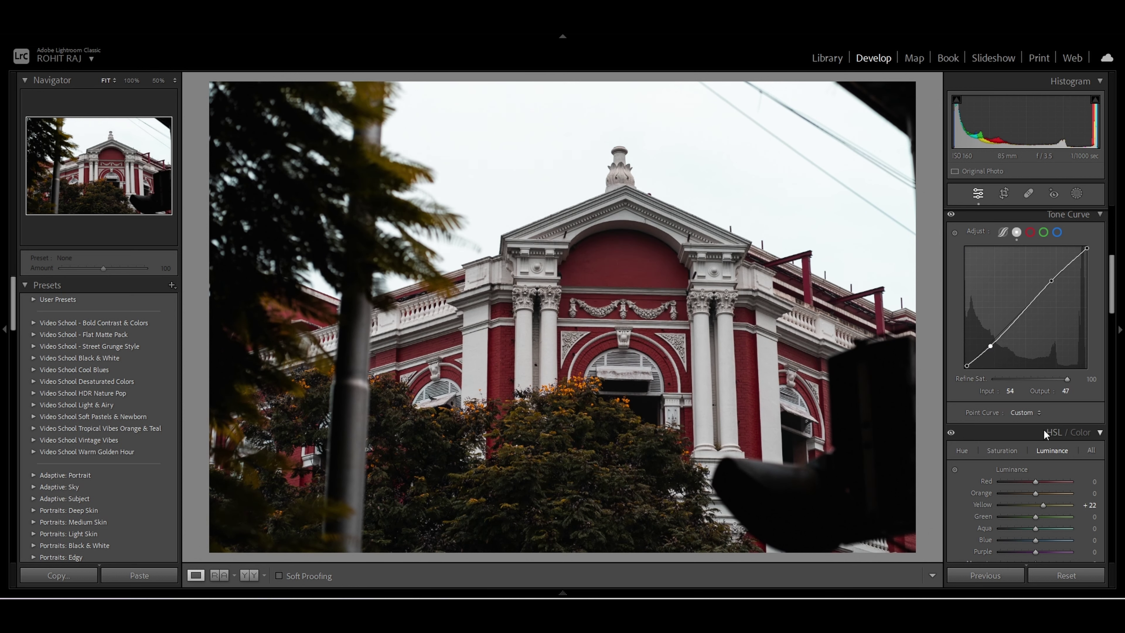
scroll(1042, 429, "down", 3)
Tint the Color Grading midtones slightly purple.
scroll(1043, 429, "down", 3)
scroll(1043, 429, "down", 2)
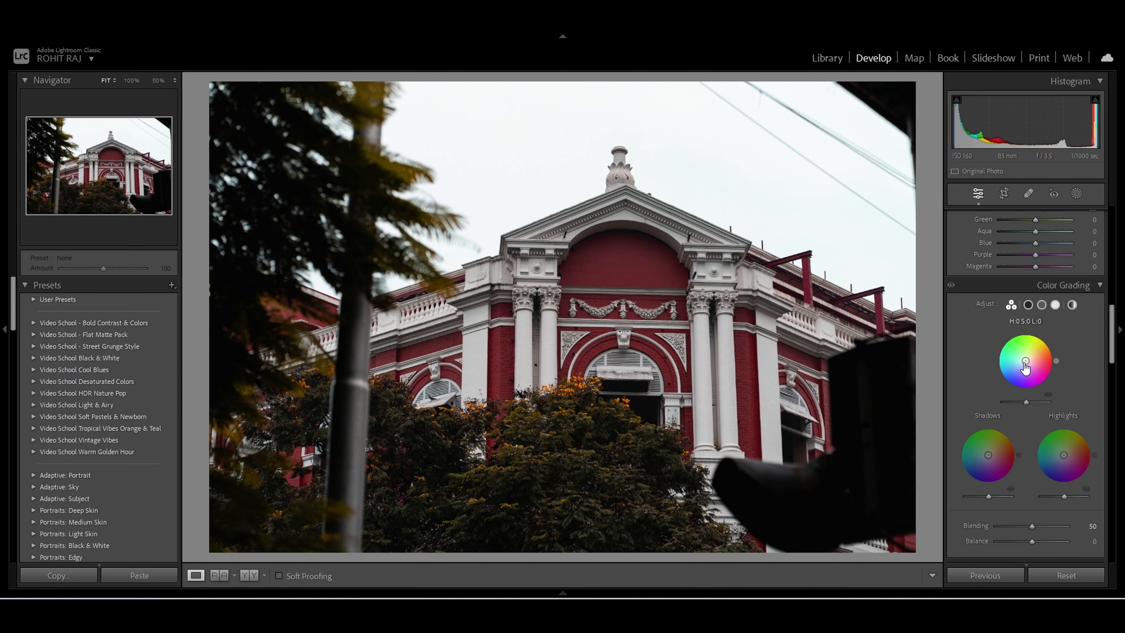
left_click_drag(1024, 364, 1030, 359)
Set Sharpening Amount to 82 and Masking to 90 using the Alt grayscale preview.
scroll(1001, 470, "down", 5)
scroll(1023, 501, "down", 4)
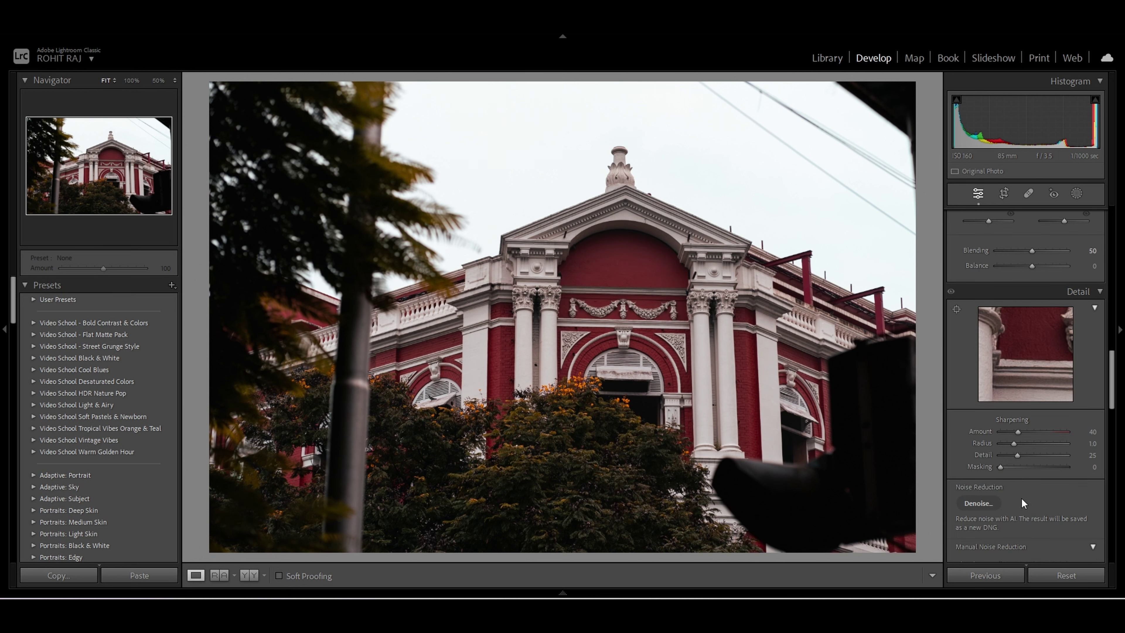
left_click_drag(1017, 432, 1029, 436)
key("alt")
left_click_drag(1026, 432, 1035, 432)
left_click_drag(1003, 466, 1059, 471)
mouse_move(1057, 468)
left_mouse_down()
mouse_move(1071, 470)
mouse_move(1061, 468)
left_mouse_up()
scroll(974, 316, "up", 5)
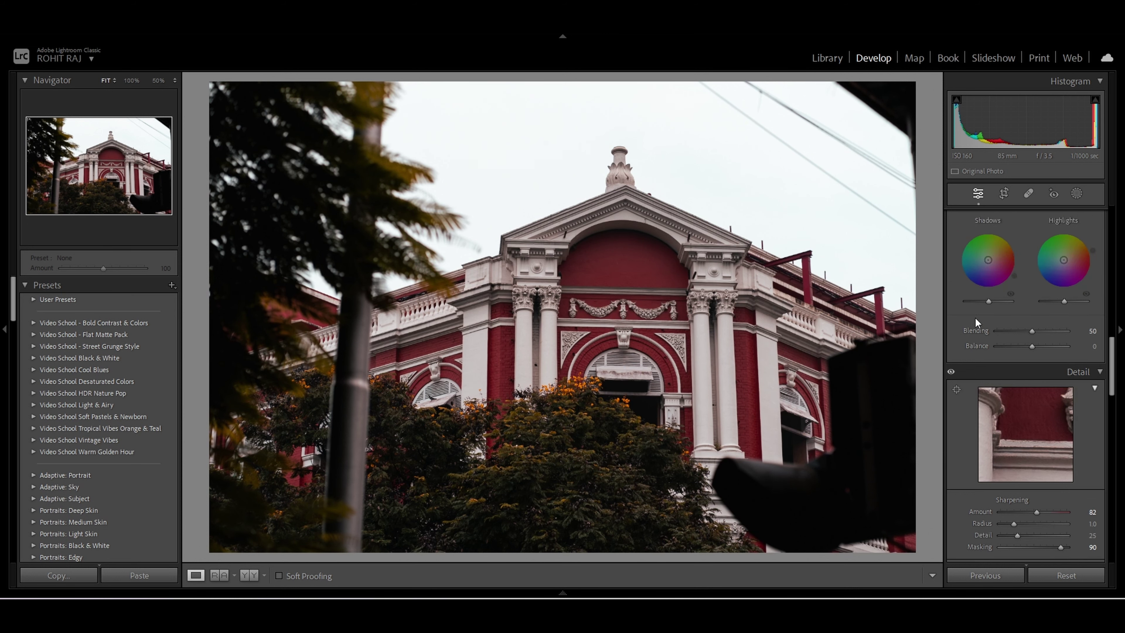
scroll(974, 317, "up", 5)
scroll(975, 316, "up", 5)
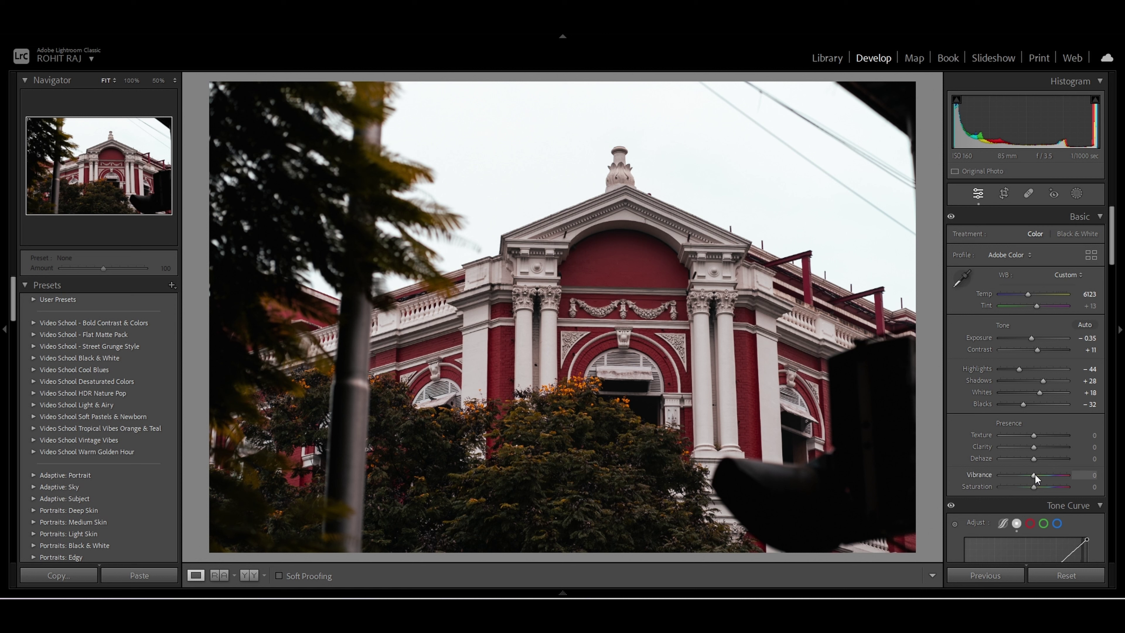
Set Vibrance +23 and Saturation -7, then compare against the original photo.
left_click_drag(1036, 475, 1031, 489)
double_click(1030, 488)
left_click_drag(1025, 493, 1031, 495)
key("backslash")
key("backslash")
Slightly reduce the Lens Corrections vignetting amount.
scroll(1041, 468, "down", 5)
scroll(1041, 468, "down", 5)
scroll(1041, 468, "down", 5)
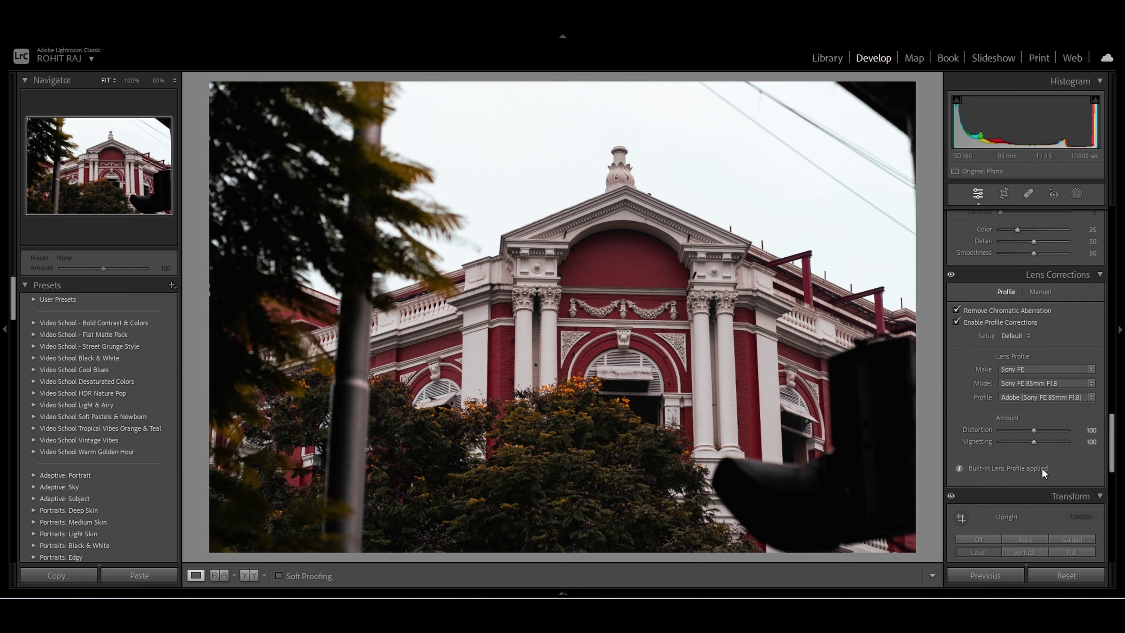
left_click_drag(1033, 441, 1030, 445)
scroll(1019, 430, "down", 10)
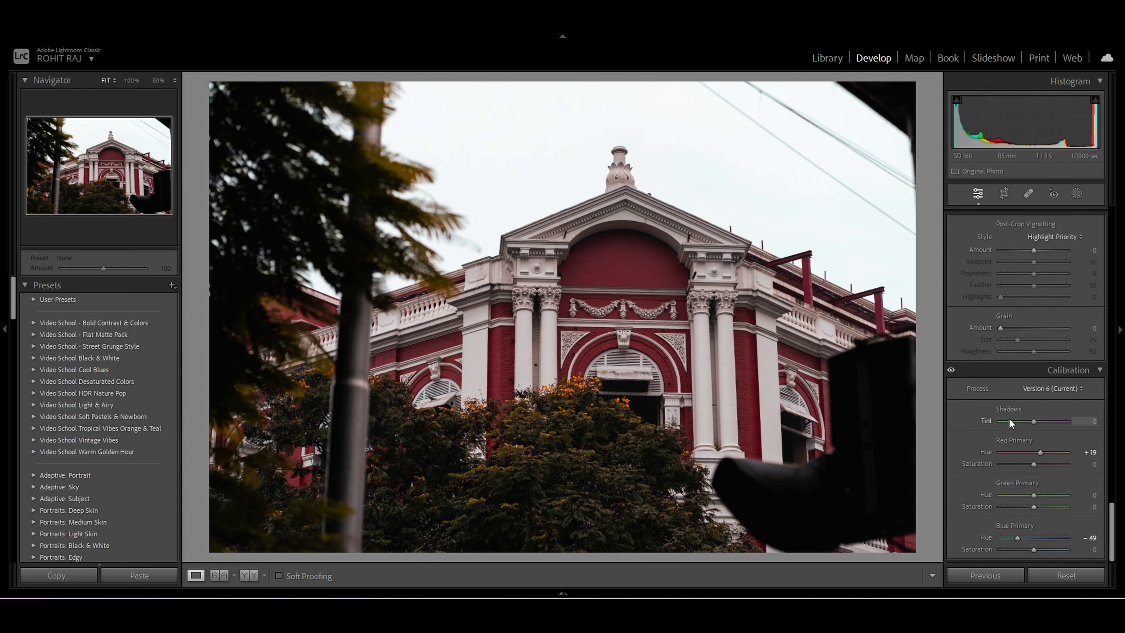
scroll(1009, 422, "up", 2)
scroll(1010, 421, "up", 3)
scroll(1010, 422, "up", 3)
scroll(1010, 421, "up", 2)
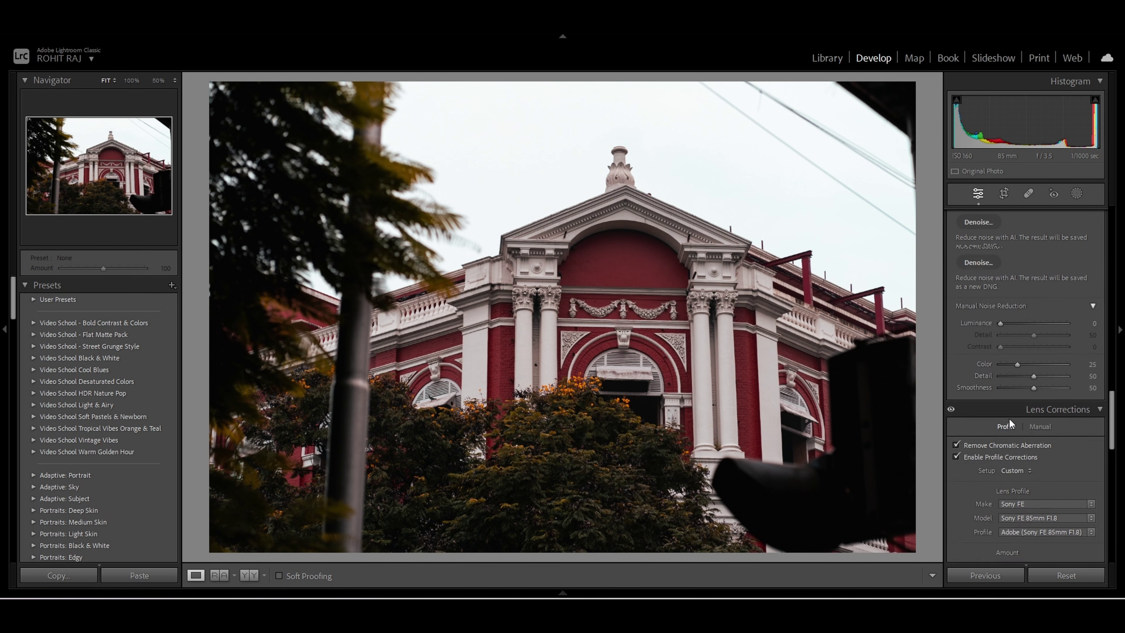
scroll(1009, 421, "up", 5)
scroll(1009, 421, "down", 4)
scroll(1009, 421, "down", 1)
scroll(1009, 421, "up", 5)
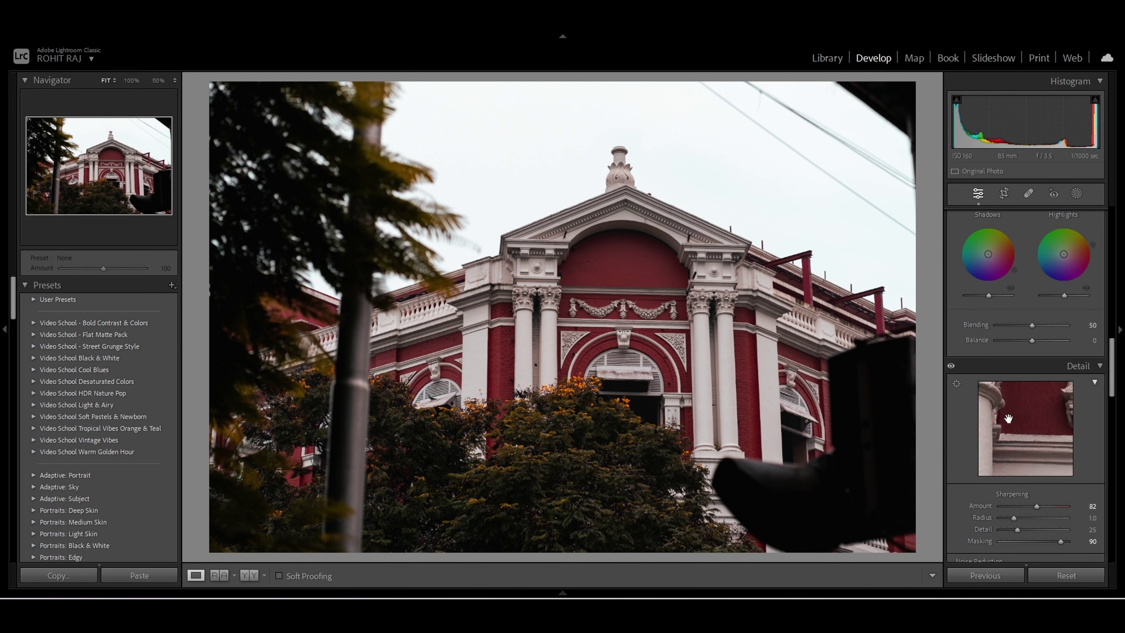
scroll(1008, 419, "up", 3)
scroll(1009, 418, "down", 7)
scroll(1009, 418, "up", 1)
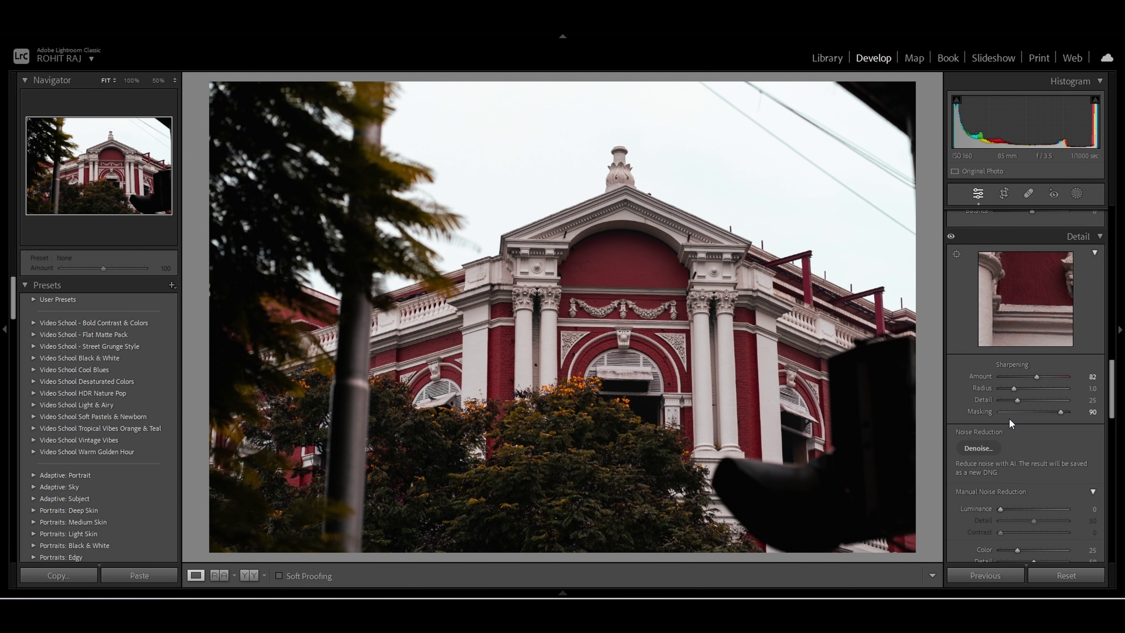
scroll(1009, 418, "up", 3)
scroll(1009, 418, "up", 3)
scroll(1009, 419, "up", 3)
scroll(1009, 419, "up", 2)
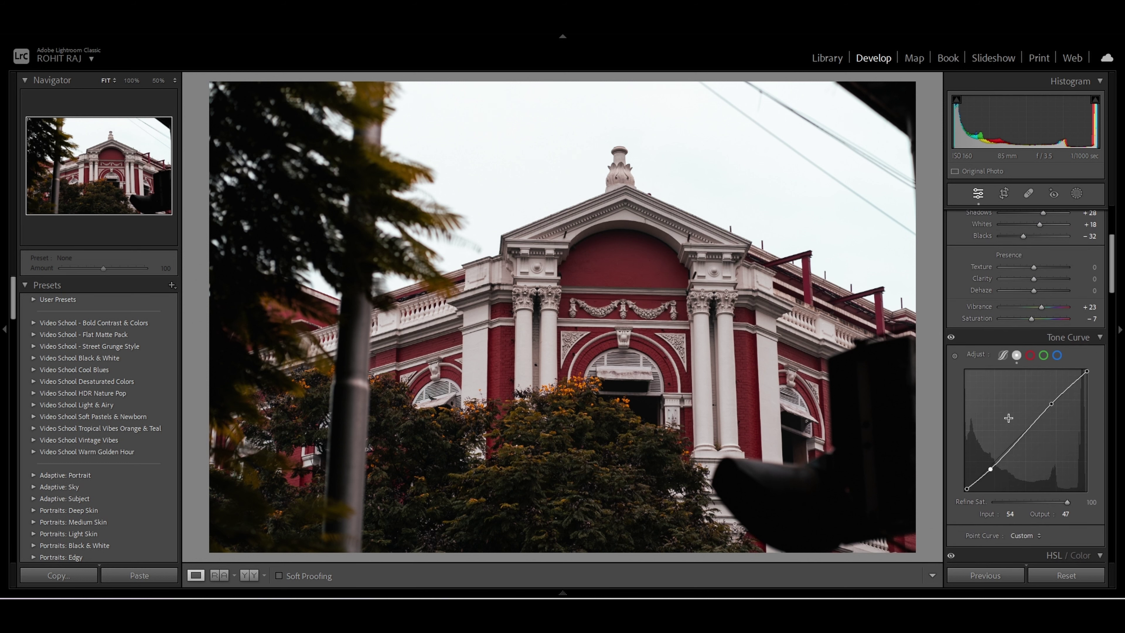
scroll(1008, 418, "down", 1)
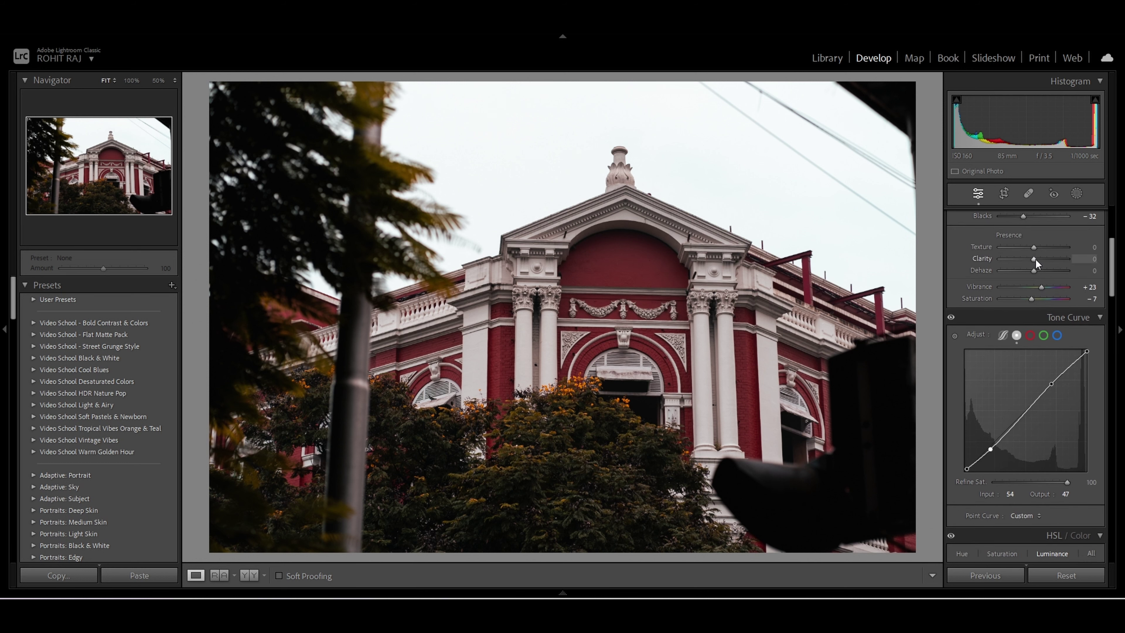
Set Clarity to +9 alongside Texture +19.
left_click_drag(1036, 260, 1038, 261)
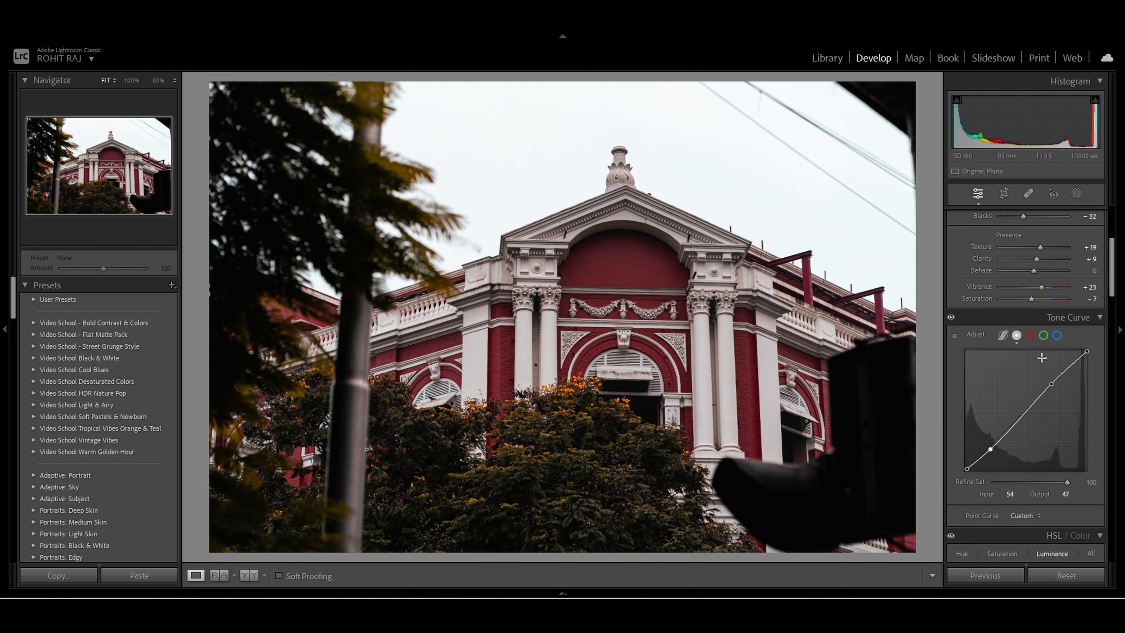
scroll(1041, 310, "down", 5)
scroll(1042, 357, "down", 5)
scroll(1042, 357, "down", 5)
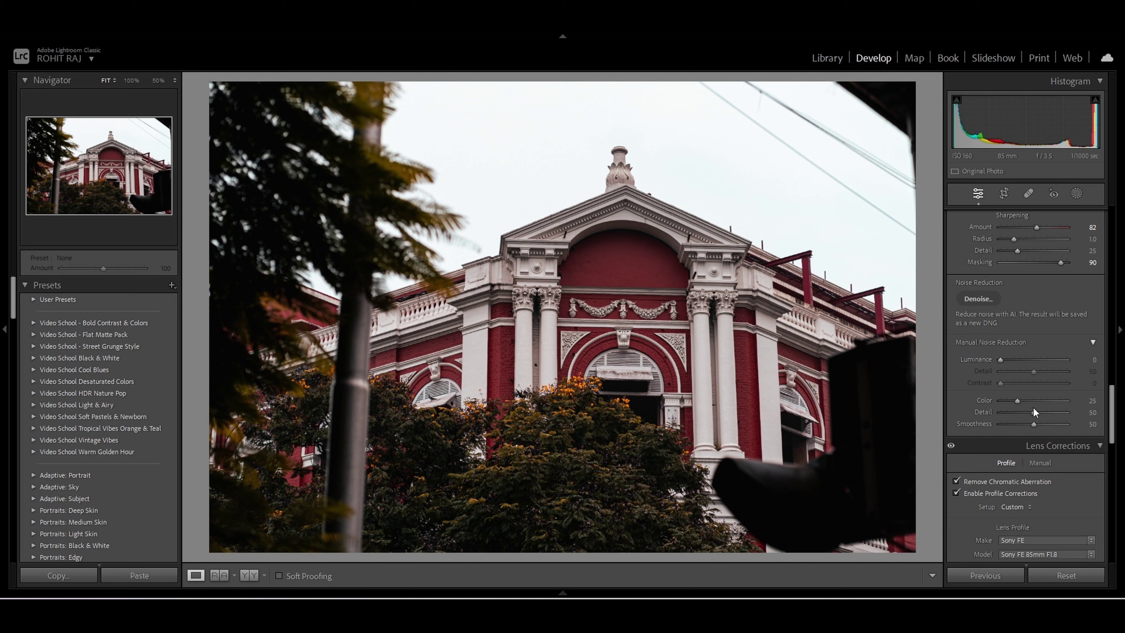
scroll(1034, 410, "up", 2)
scroll(1035, 388, "up", 5)
scroll(1035, 388, "down", 12)
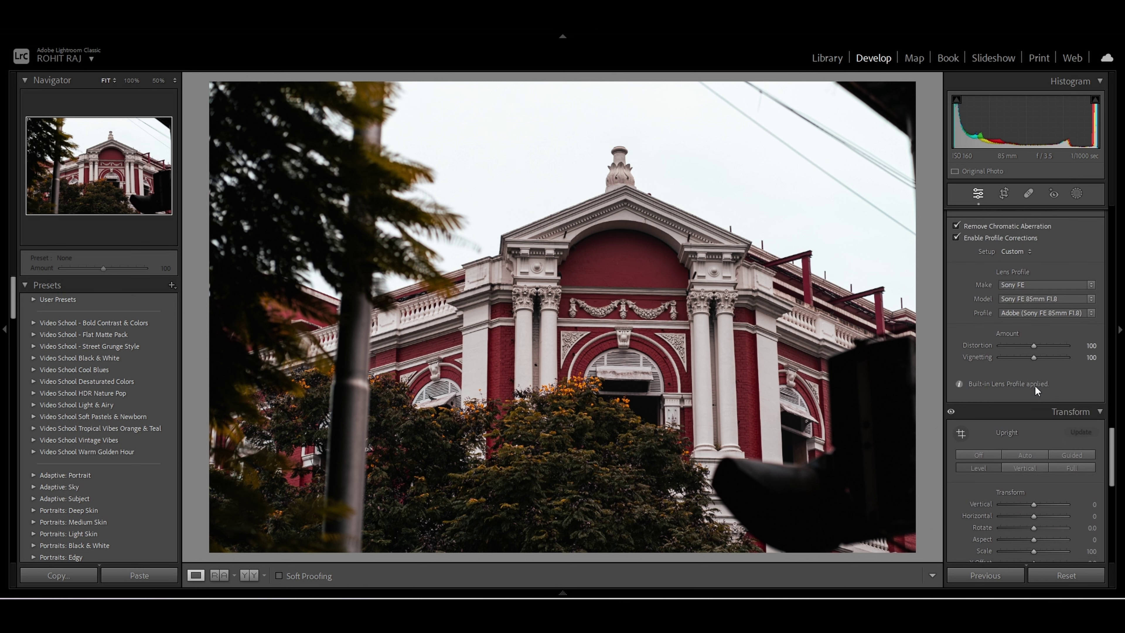
scroll(1035, 389, "down", 3)
scroll(1035, 386, "down", 3)
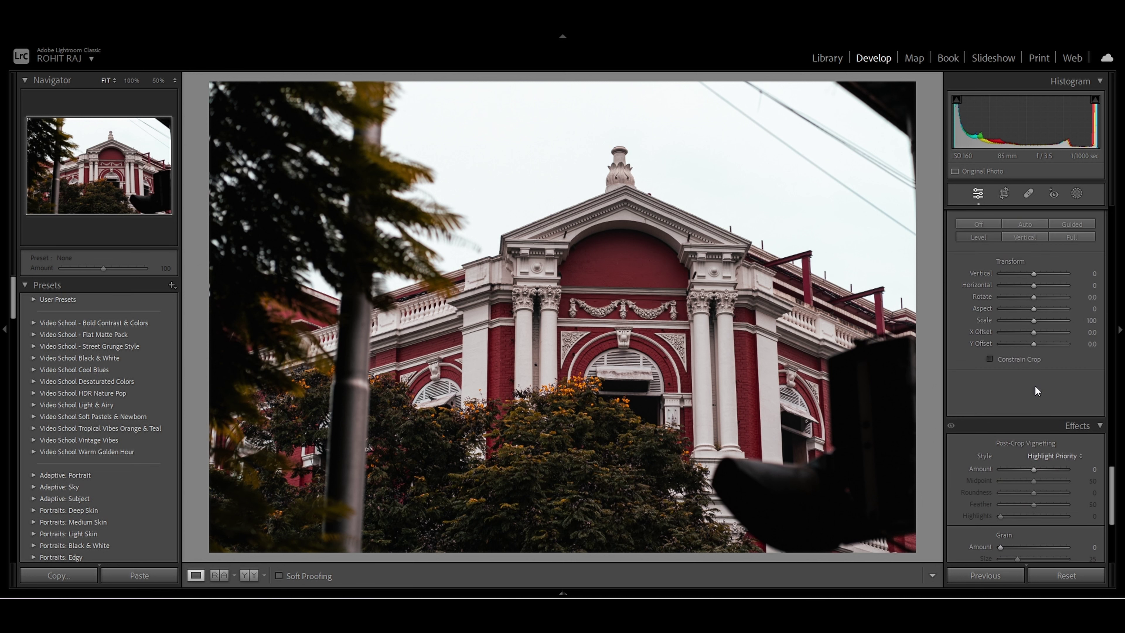
Add a -44 post-crop vignette with Feather 70 and Highlights 46, returning to the Basic panel.
left_click_drag(1034, 470, 1021, 472)
mouse_move(1001, 516)
left_mouse_down()
mouse_move(1030, 519)
mouse_move(1046, 505)
left_mouse_up()
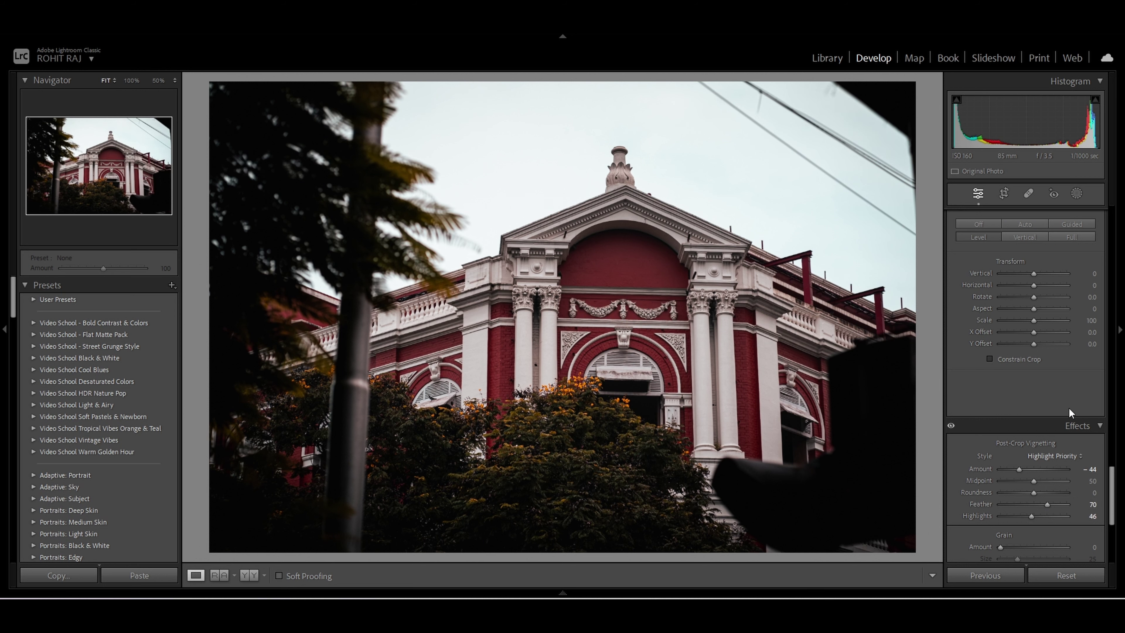
scroll(1068, 407, "up", 5)
scroll(1068, 407, "up", 5)
scroll(1069, 407, "up", 5)
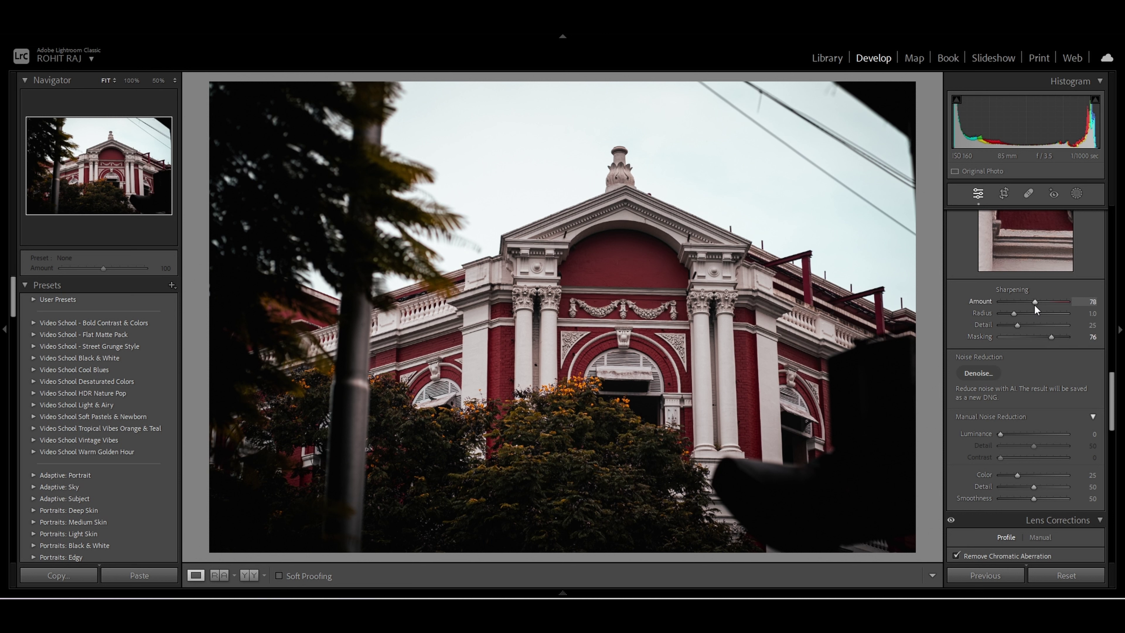
scroll(1012, 307, "up", 5)
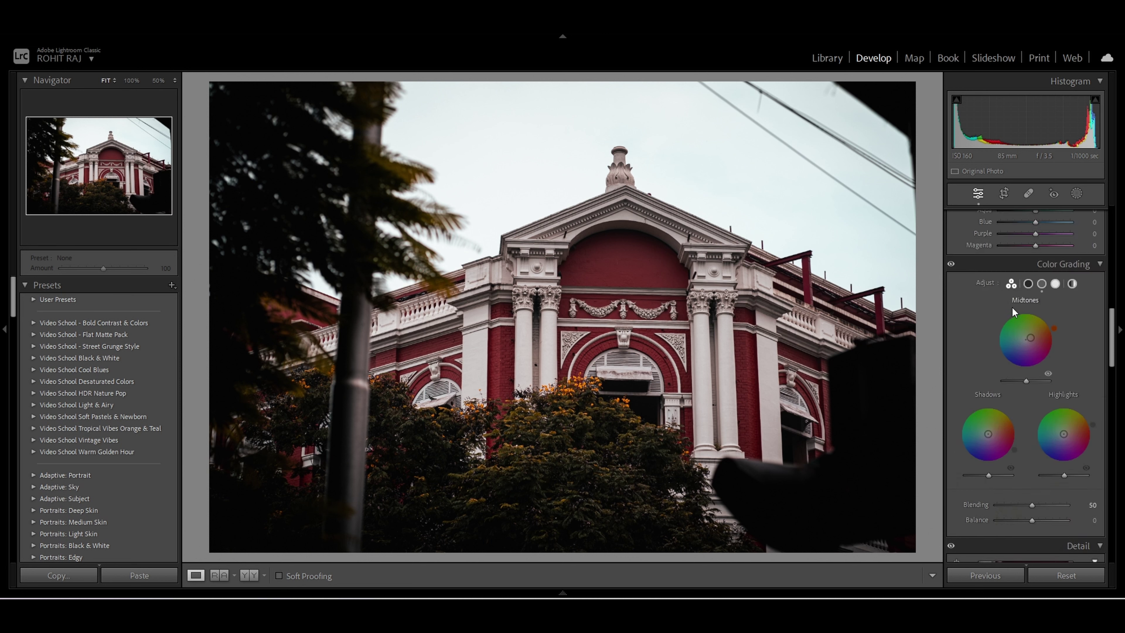
scroll(1012, 306, "up", 10)
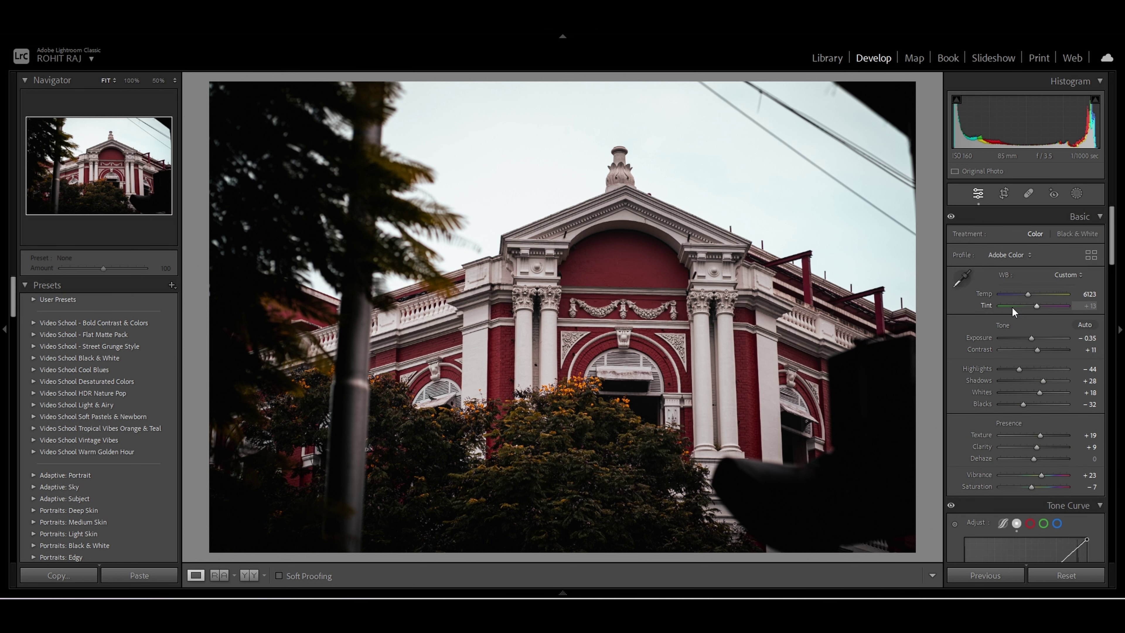
Draw a radial gradient mask over the foreground trees.
left_click(1079, 194)
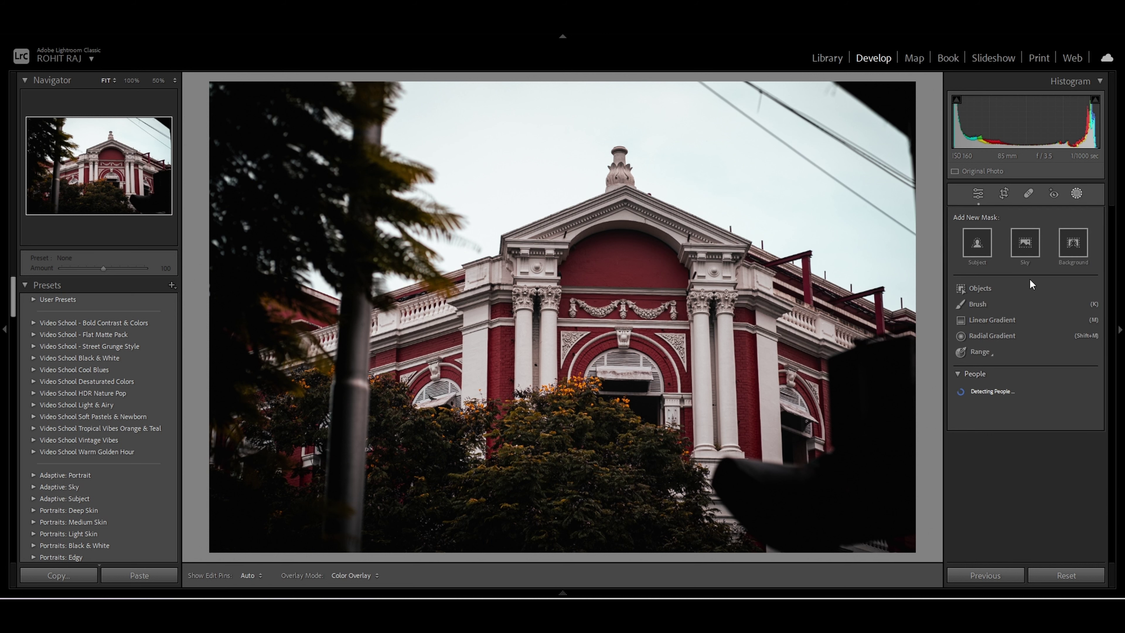
left_click(989, 336)
mouse_move(489, 484)
left_mouse_down()
mouse_move(555, 488)
mouse_move(624, 560)
mouse_move(510, 481)
mouse_move(548, 485)
left_mouse_up()
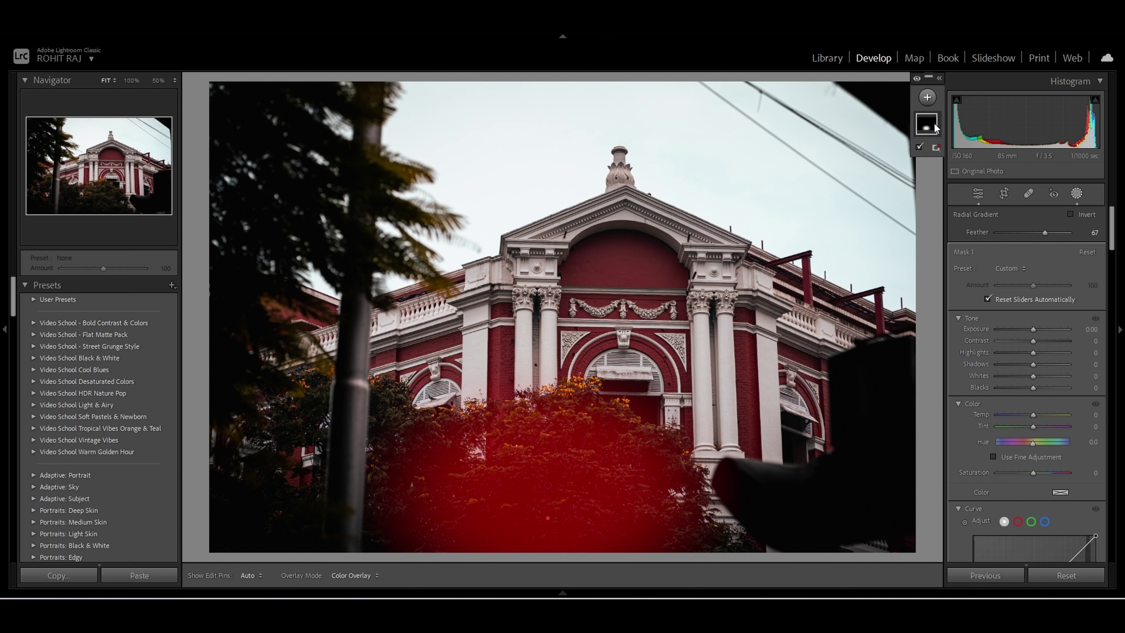
left_click(929, 127)
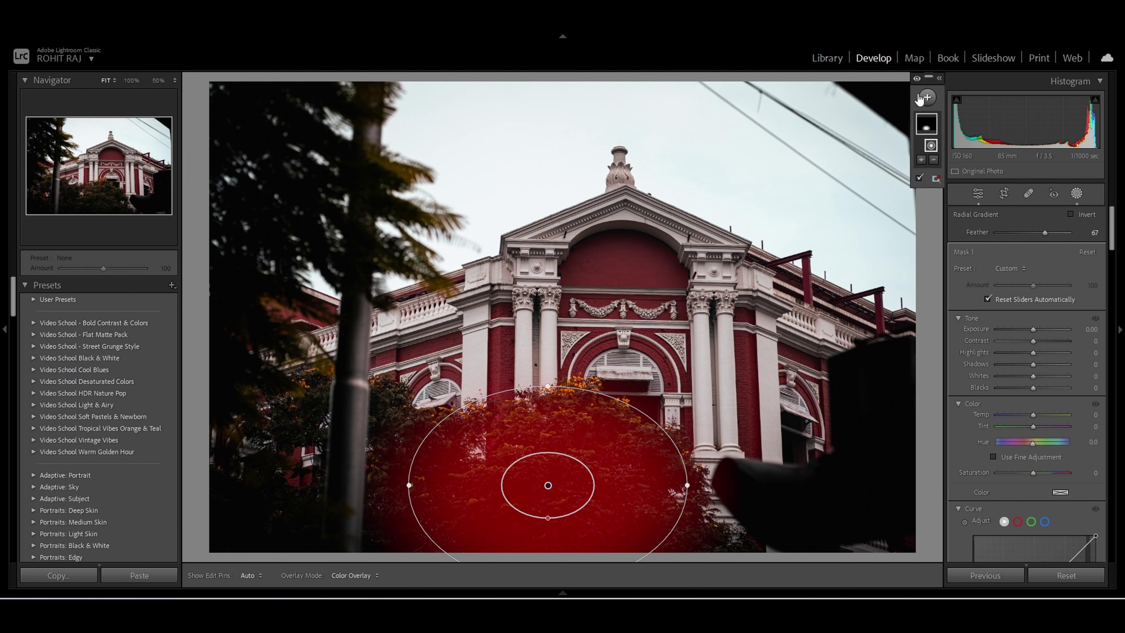
left_click(939, 79)
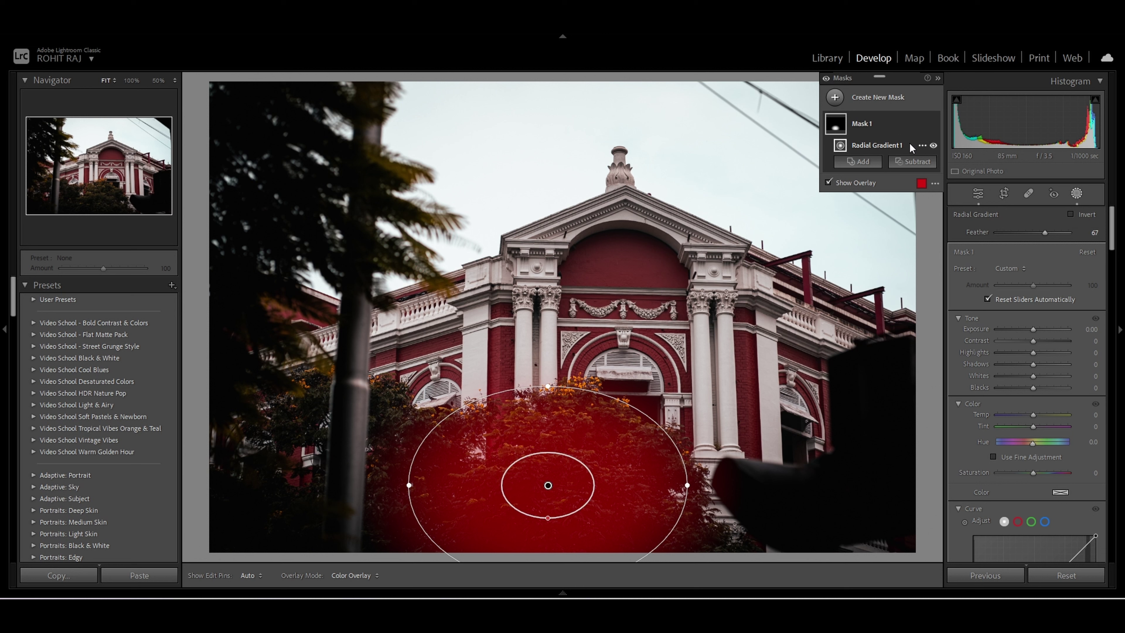
Set the mask Feather to 46, widen it, and raise Shadows +11 and Contrast +19.
left_click_drag(1045, 233, 1080, 241)
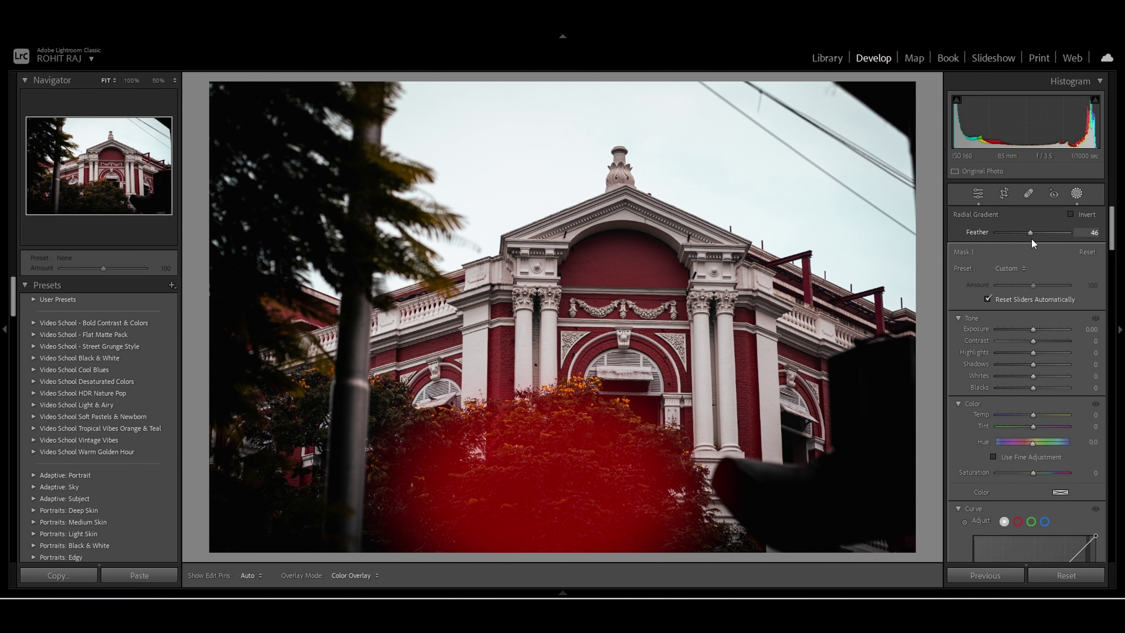
left_click_drag(1031, 239, 1031, 239)
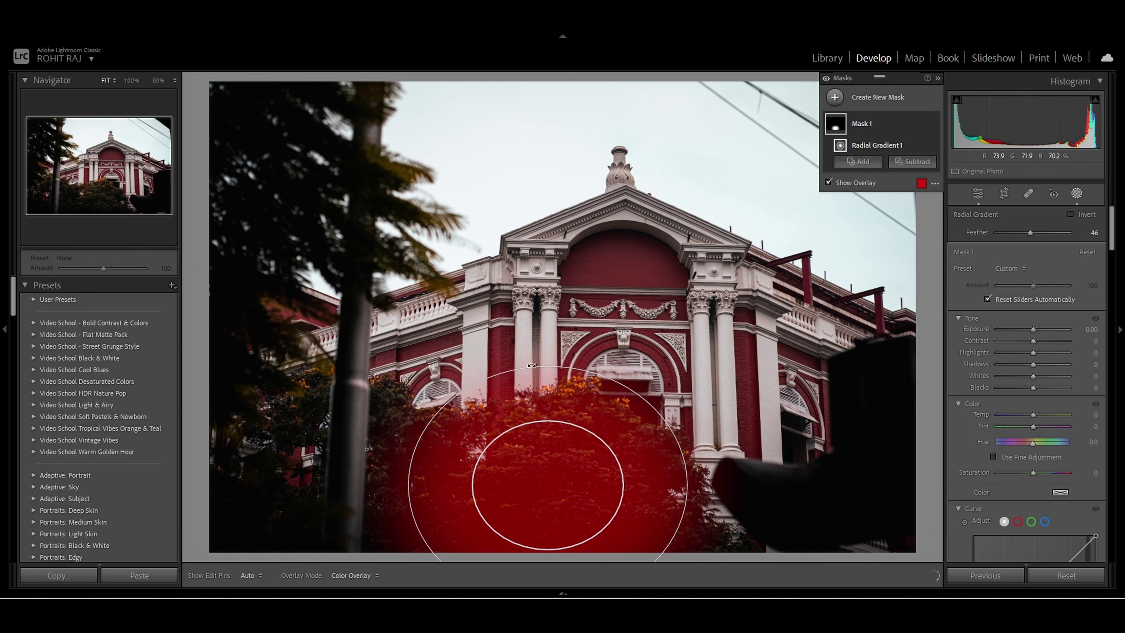
left_click_drag(407, 485, 381, 485)
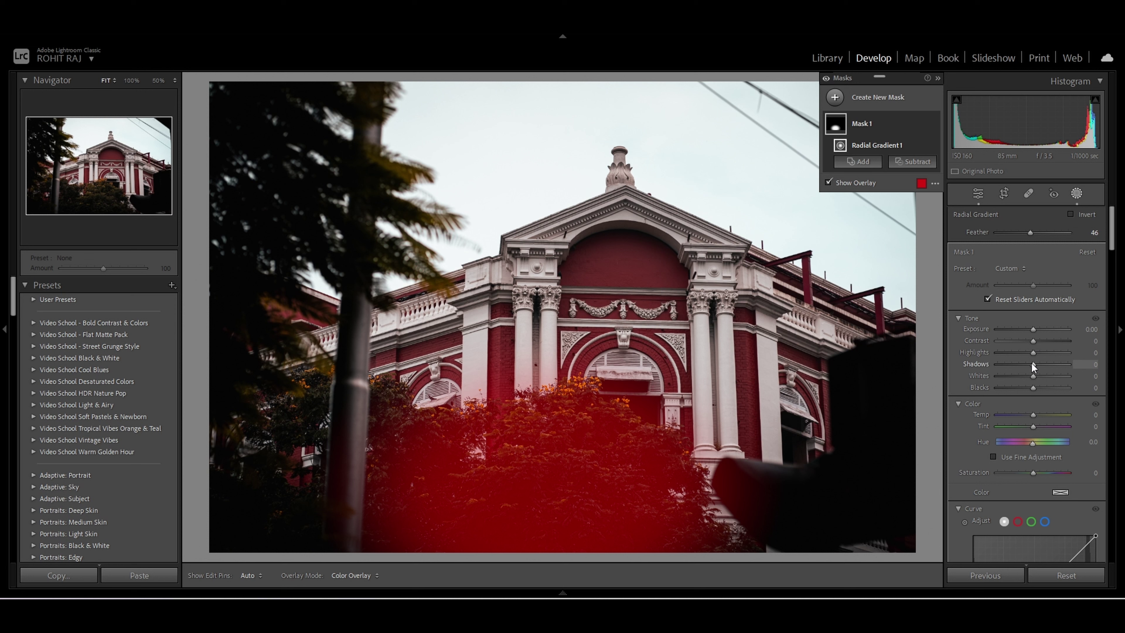
left_click_drag(1032, 363, 1040, 344)
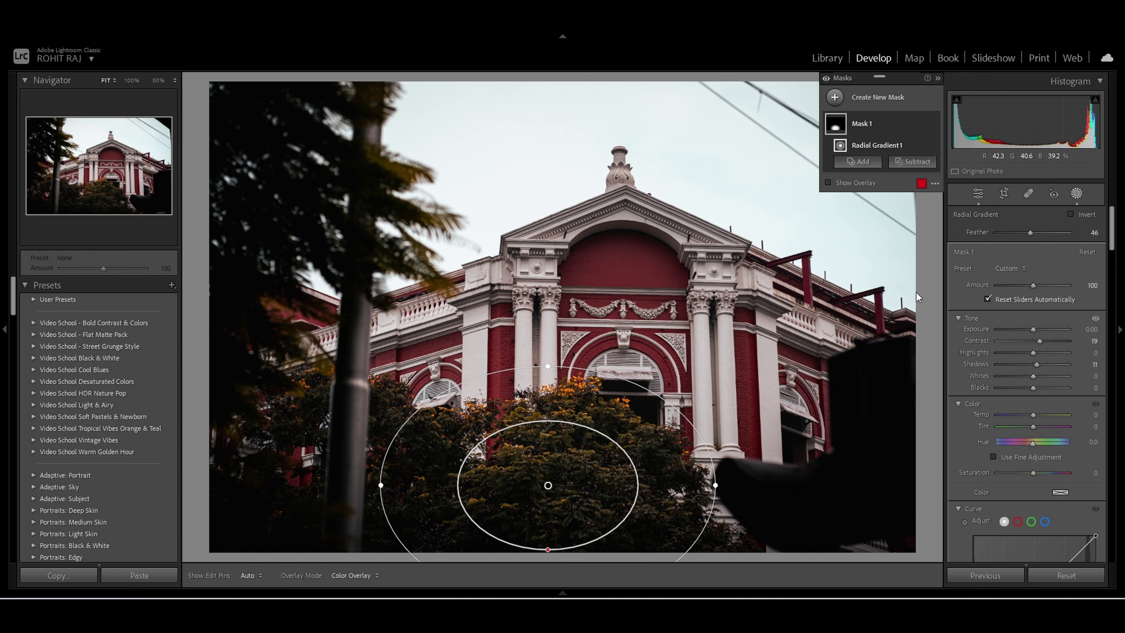
left_click(1076, 196)
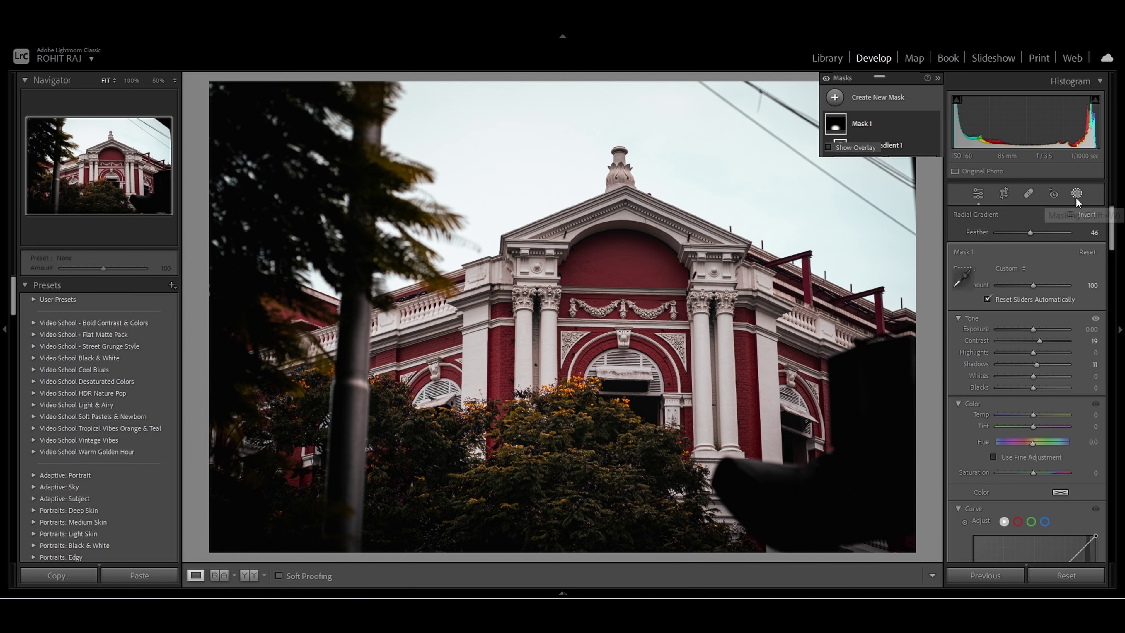
left_click(1076, 197)
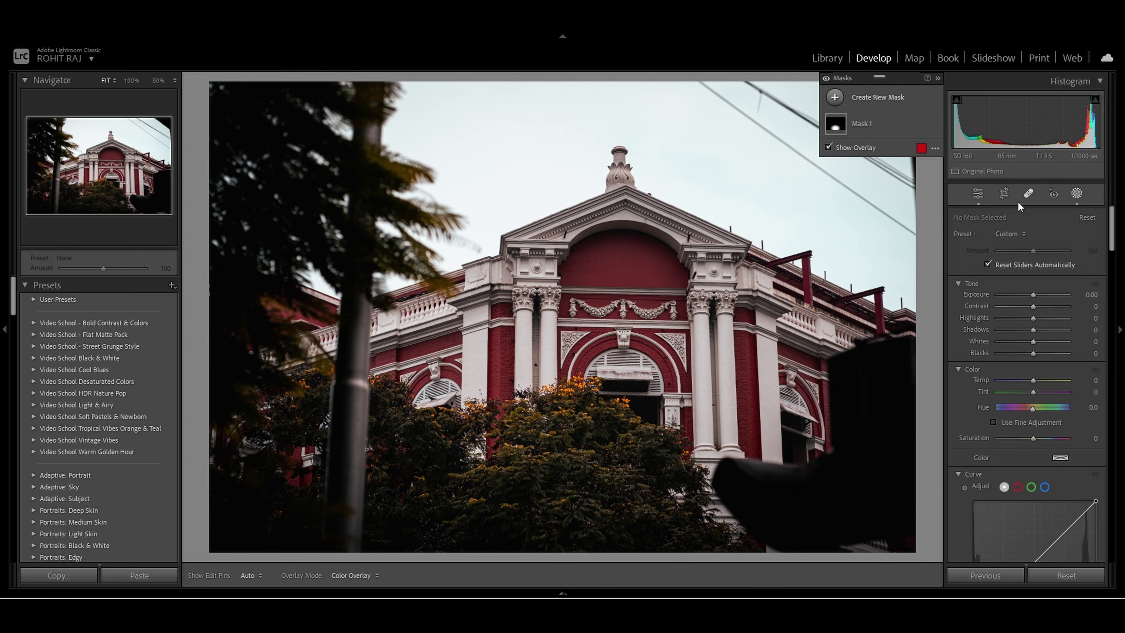
Add a Select Sky mask with Highlights -24 and Temp 12.
left_click(835, 97)
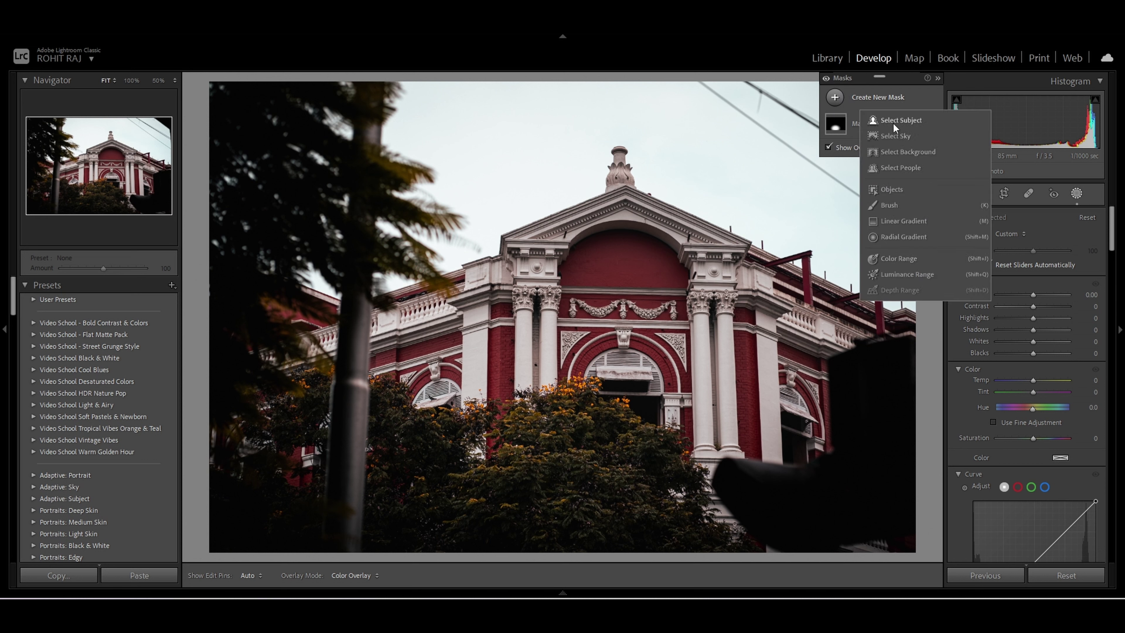
left_click(893, 136)
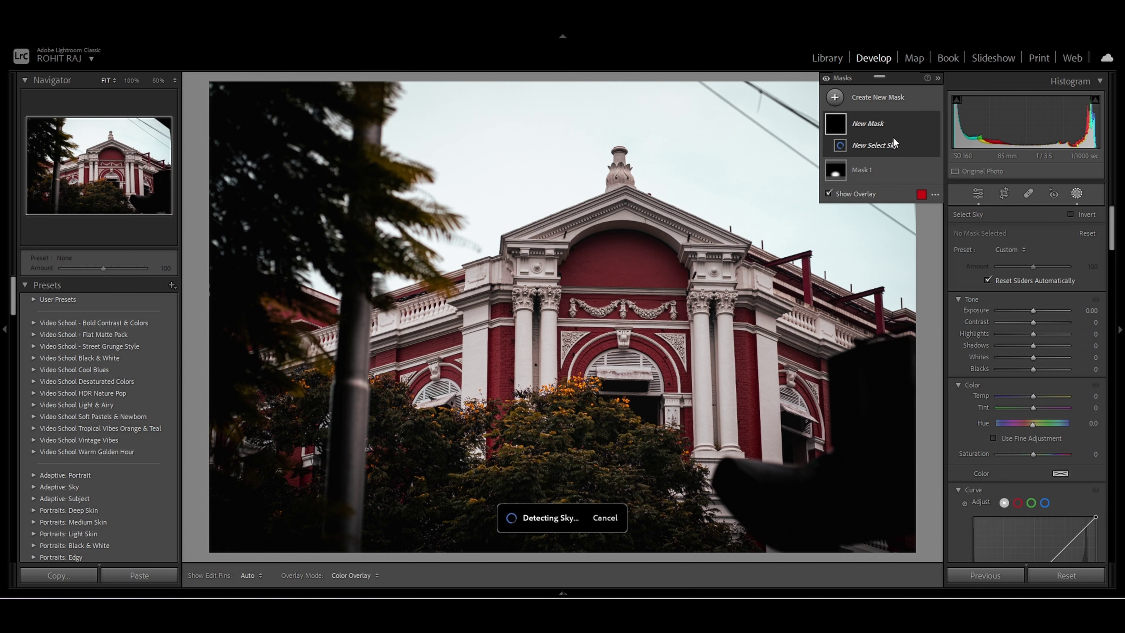
left_click_drag(1033, 333, 1024, 334)
left_click_drag(1033, 395, 1036, 400)
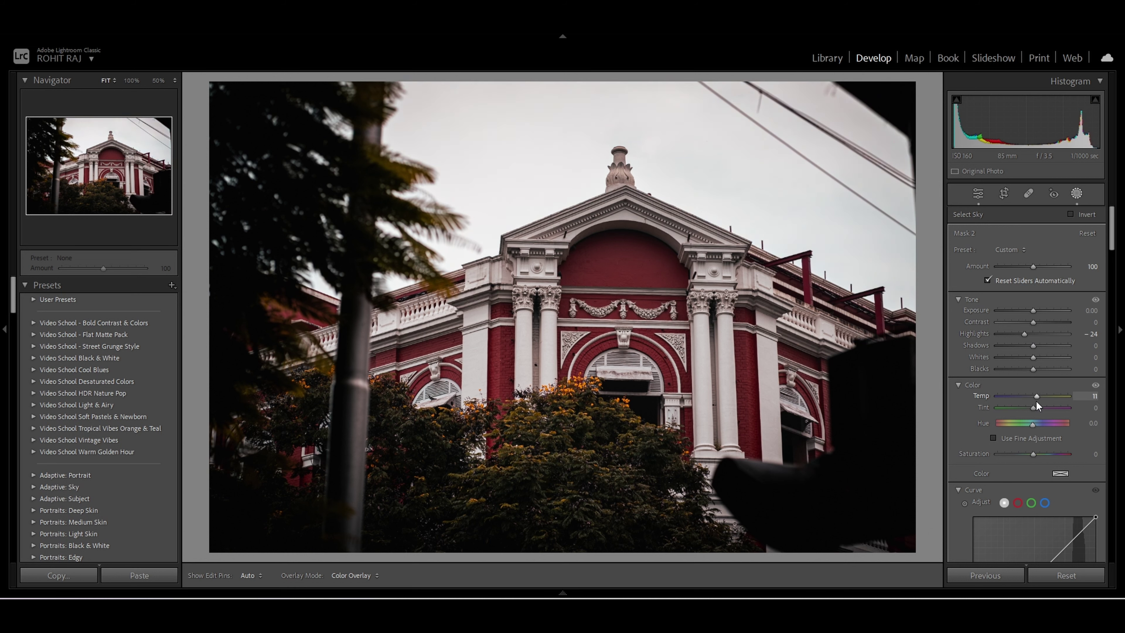
Give the sky mask Clarity 34 and Dehaze 27, resetting its Hue to zero.
scroll(1032, 397, "down", 5)
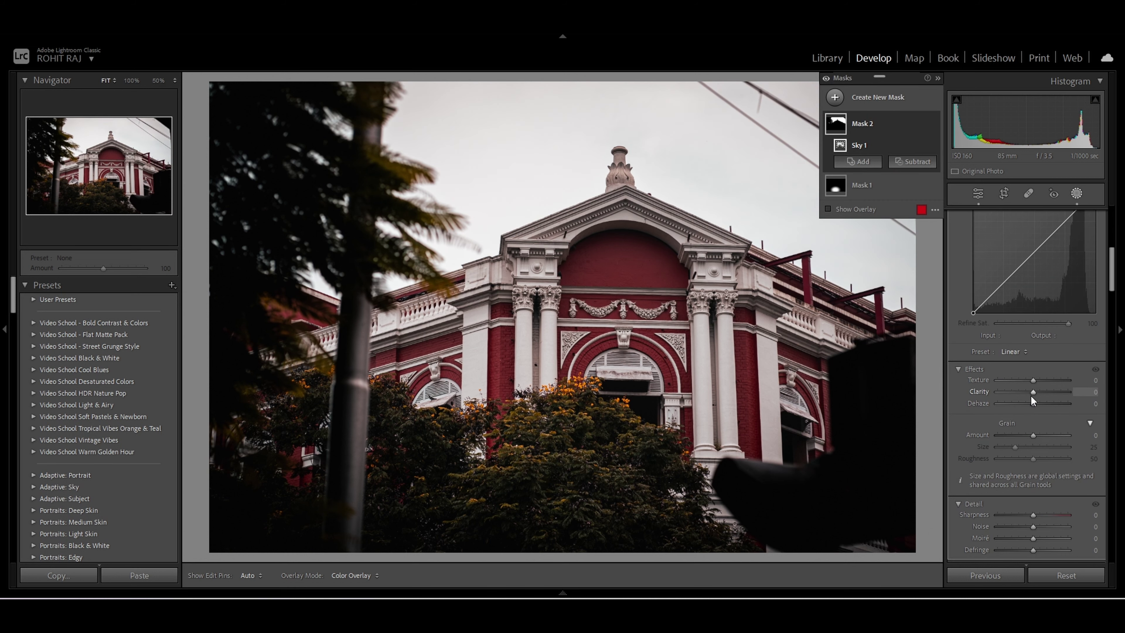
mouse_move(1034, 392)
left_mouse_down()
mouse_move(1027, 399)
mouse_move(1047, 394)
mouse_move(1044, 408)
left_mouse_up()
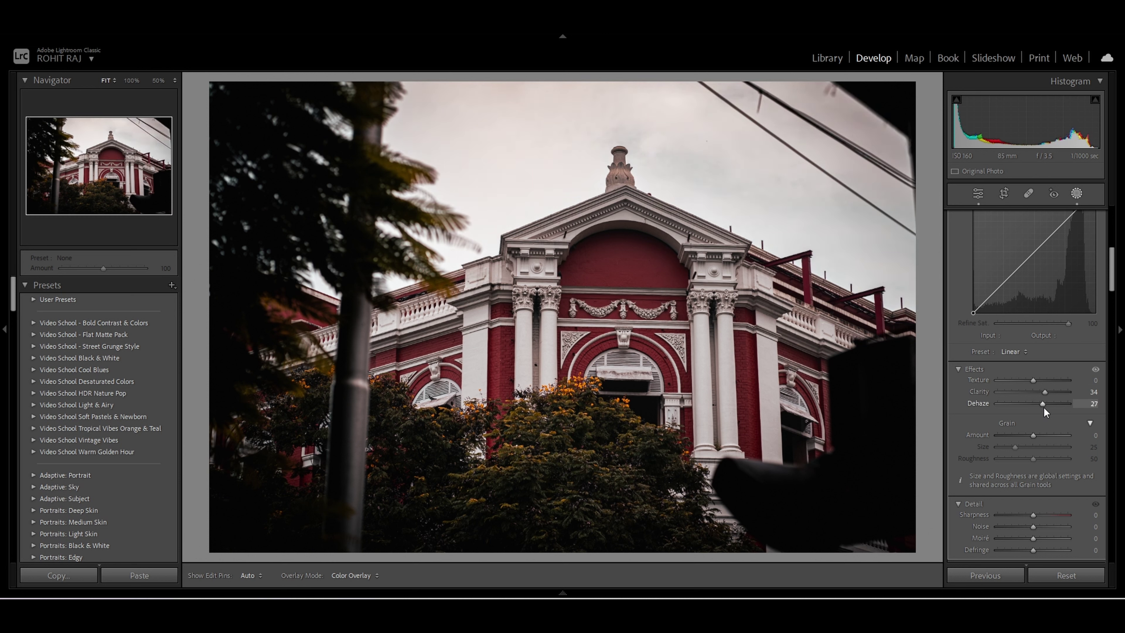
scroll(1020, 365, "up", 5)
mouse_move(1033, 391)
left_mouse_down()
mouse_move(1036, 422)
mouse_move(1019, 423)
left_mouse_up()
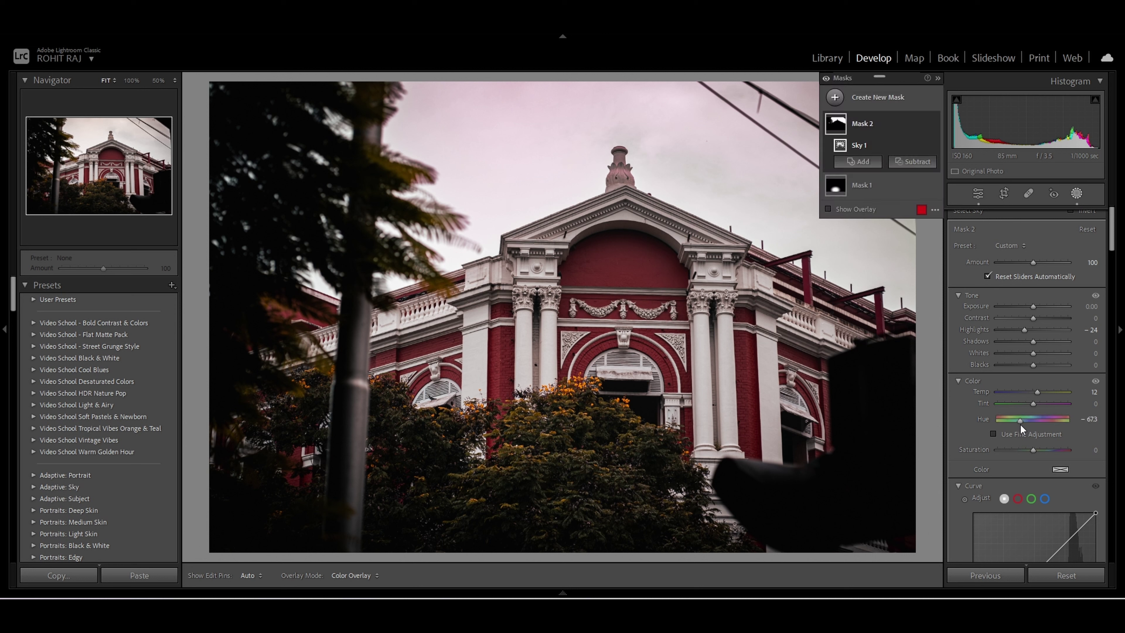
double_click(1022, 424)
Toggle the Before/After comparison with Y, then exit Masking.
key("y")
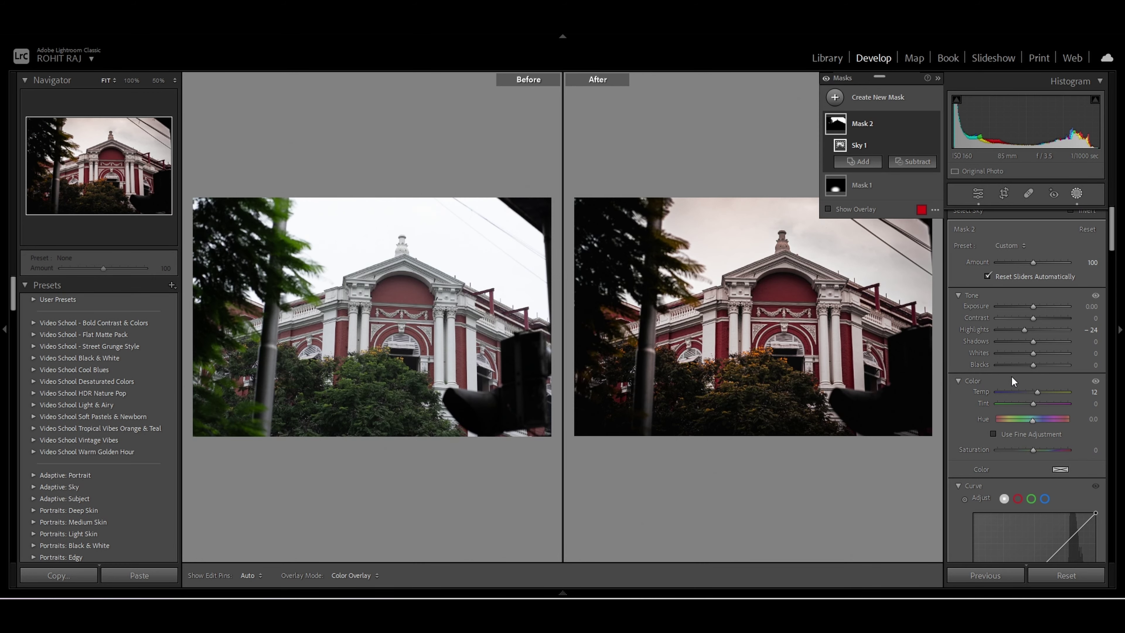
key("y")
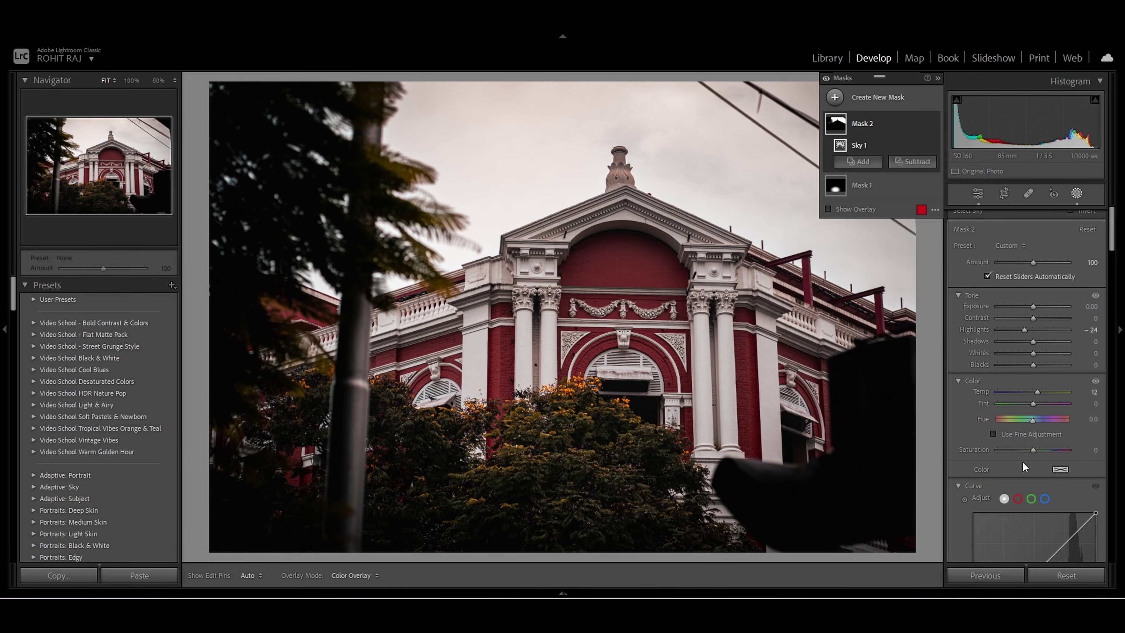
scroll(1022, 461, "down", 1)
scroll(1022, 461, "down", 2)
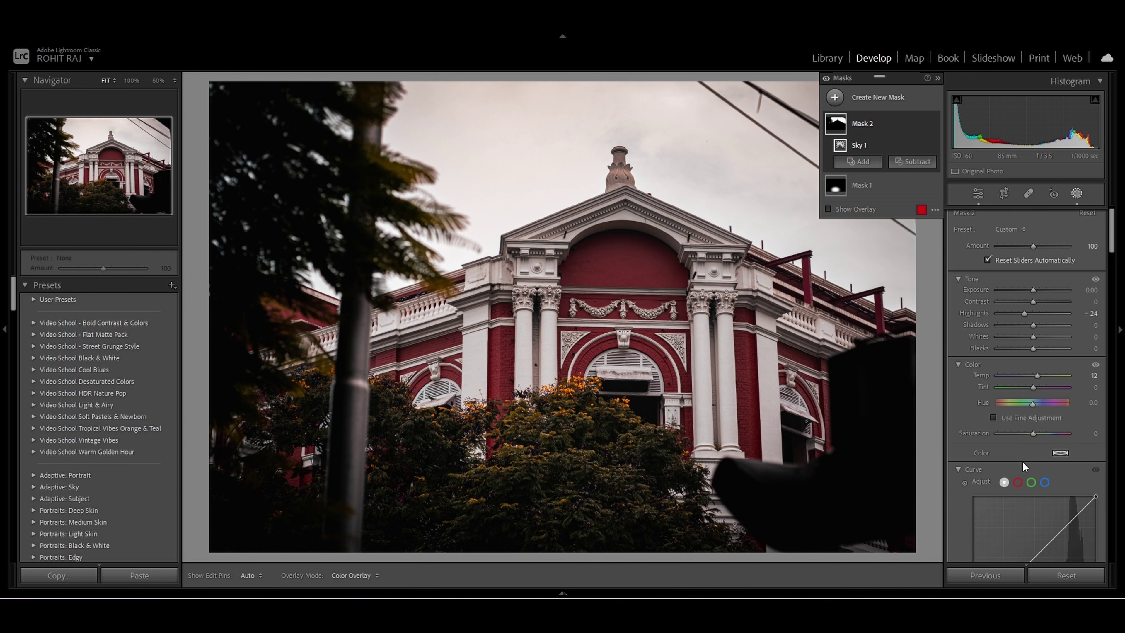
scroll(1022, 461, "down", 6)
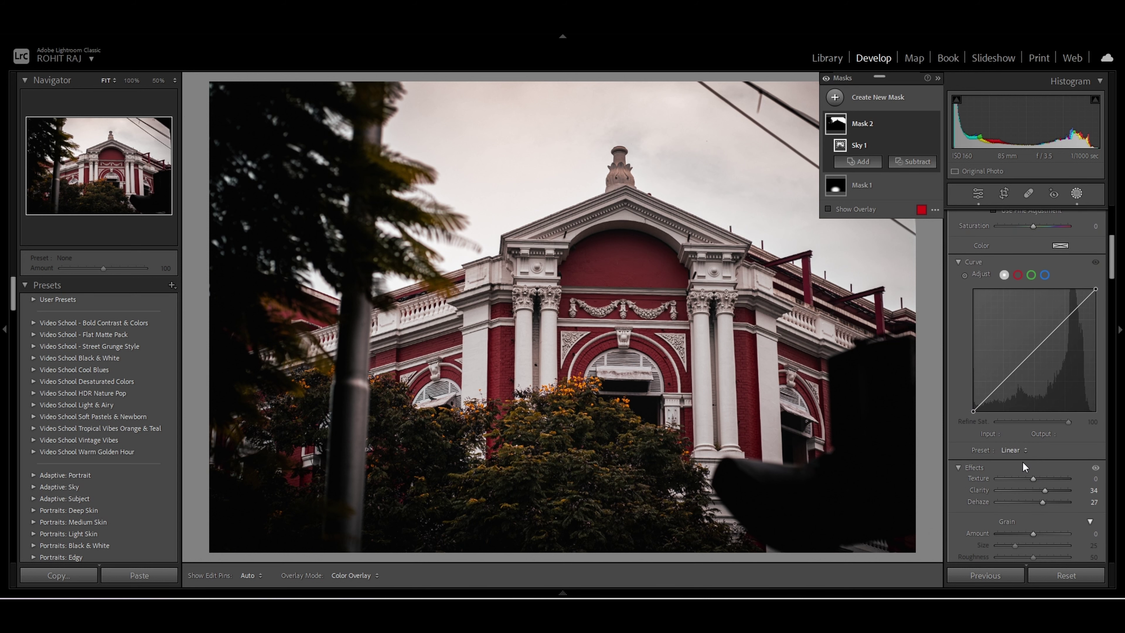
left_click(980, 197)
Set the global Dehaze in the Basic panel to -7.
scroll(1034, 465, "down", 5)
scroll(1033, 463, "down", 5)
scroll(1033, 464, "down", 5)
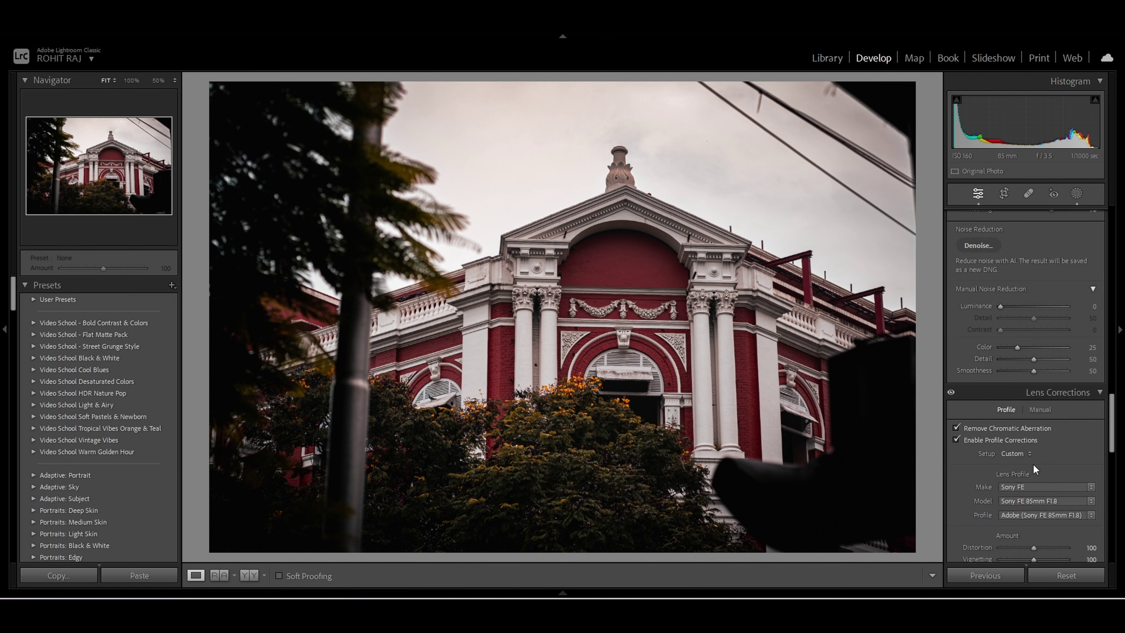
scroll(1033, 464, "up", 5)
scroll(1033, 463, "up", 10)
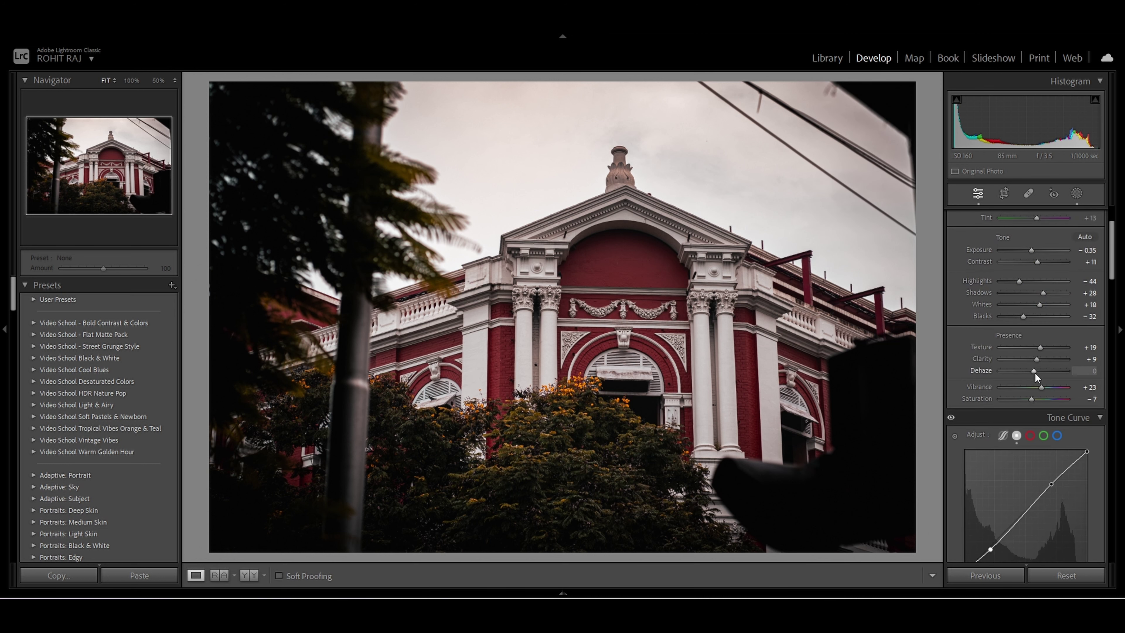
left_click_drag(1035, 373, 1033, 375)
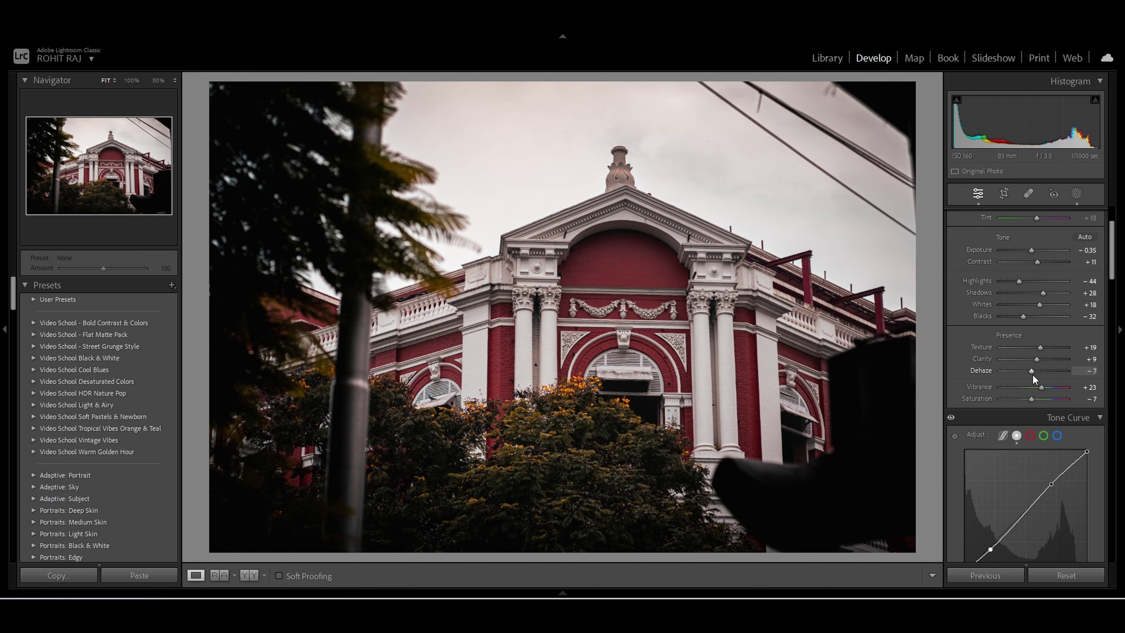